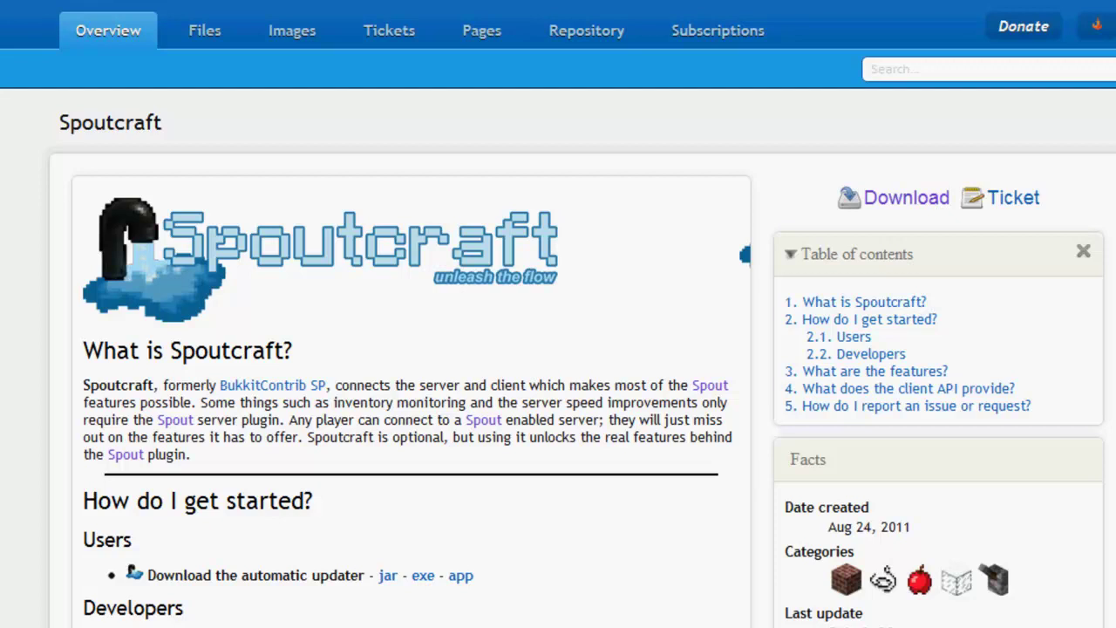
Review the Spoutcraft page, return to the Spout plugin page, and look over its server plugin download links
scroll(558, 349, down, 3)
scroll(558, 349, up, 3)
key(alt+Left)
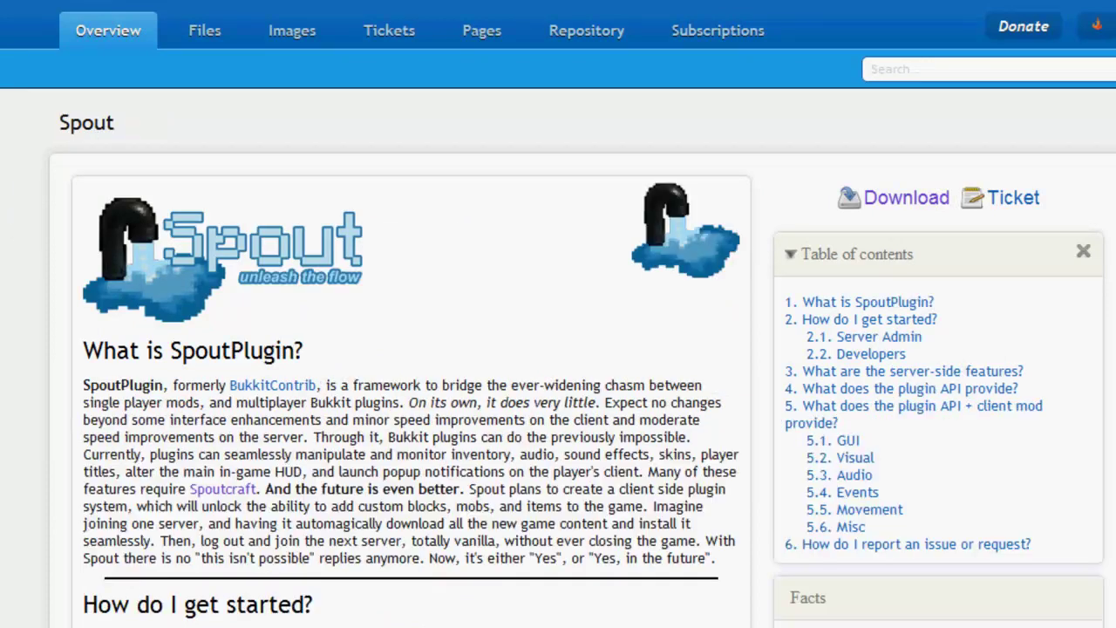
scroll(487, 160, down, 1)
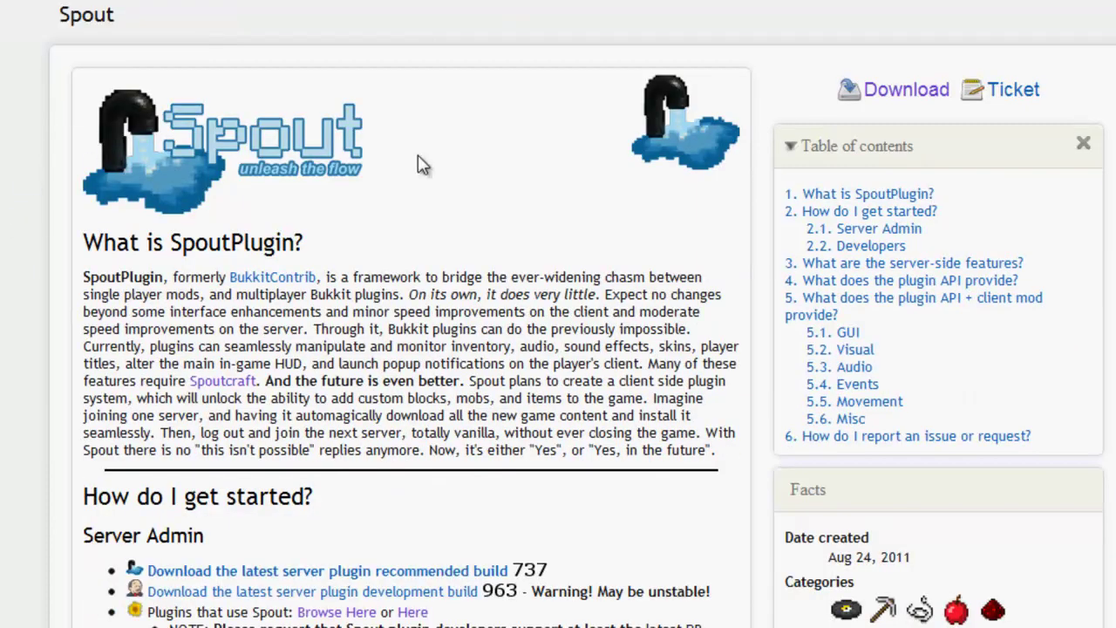
scroll(35, 250, down, 1)
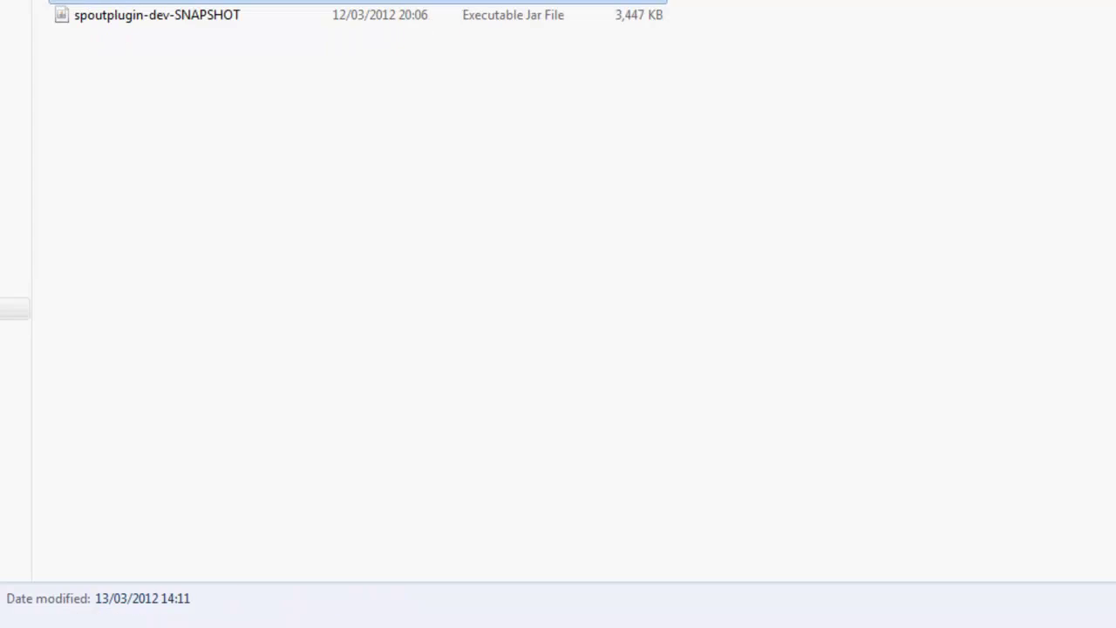
Go up from the plugins folder to the main server folder and select the cb jar file
key(BackSpace)
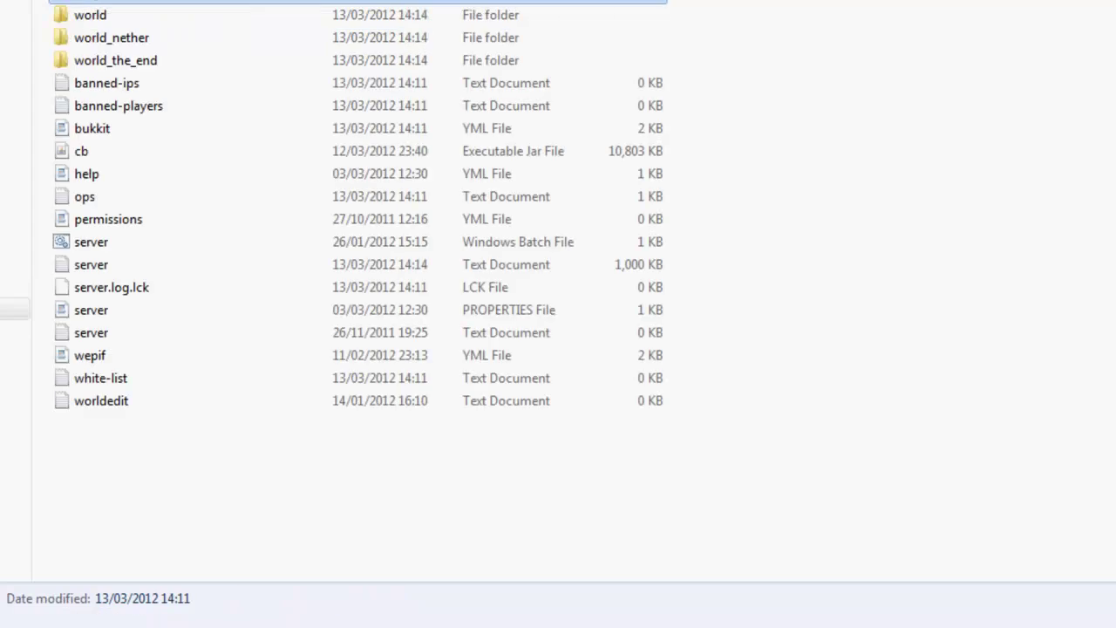
click(118, 155)
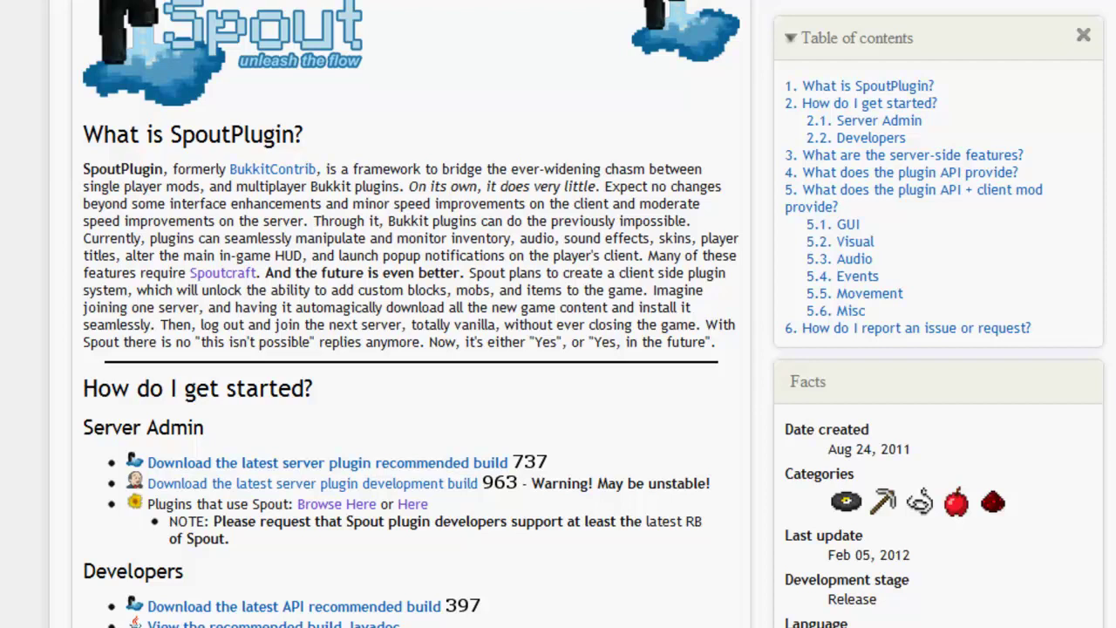
Examine the automatic updater download options for users on the Spoutcraft page
scroll(64, 172, up, 3)
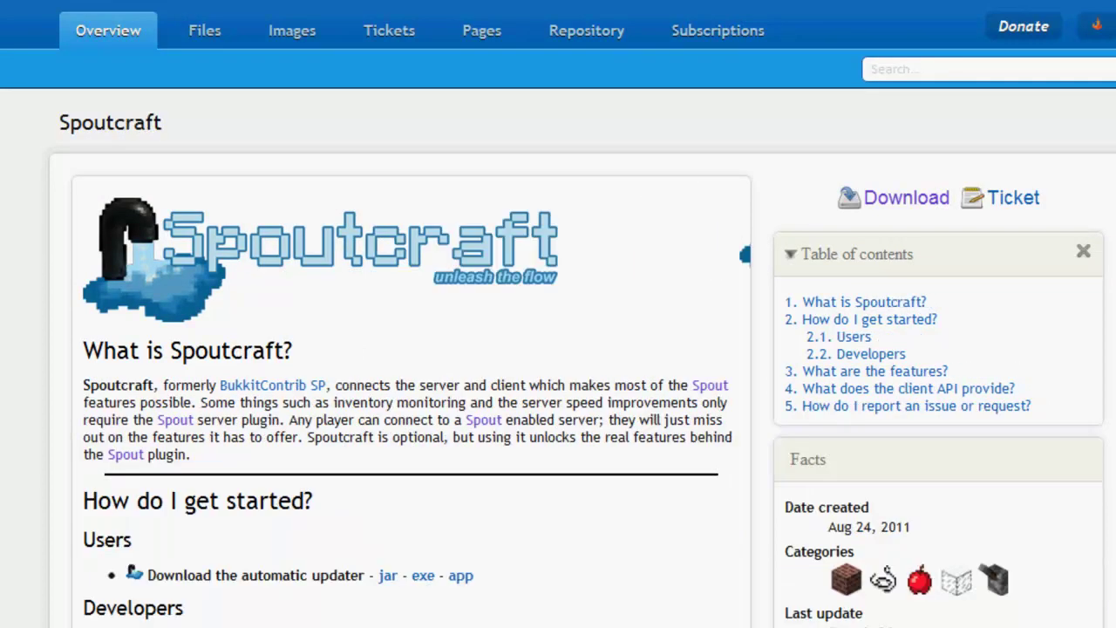
scroll(603, 237, down, 3)
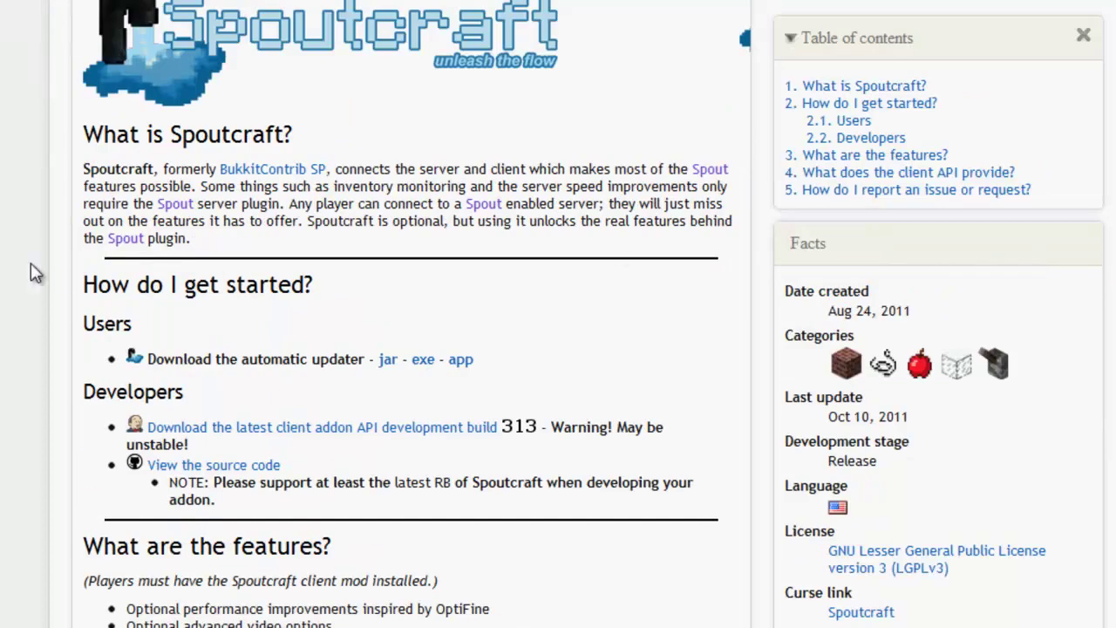
scroll(31, 272, down, 2)
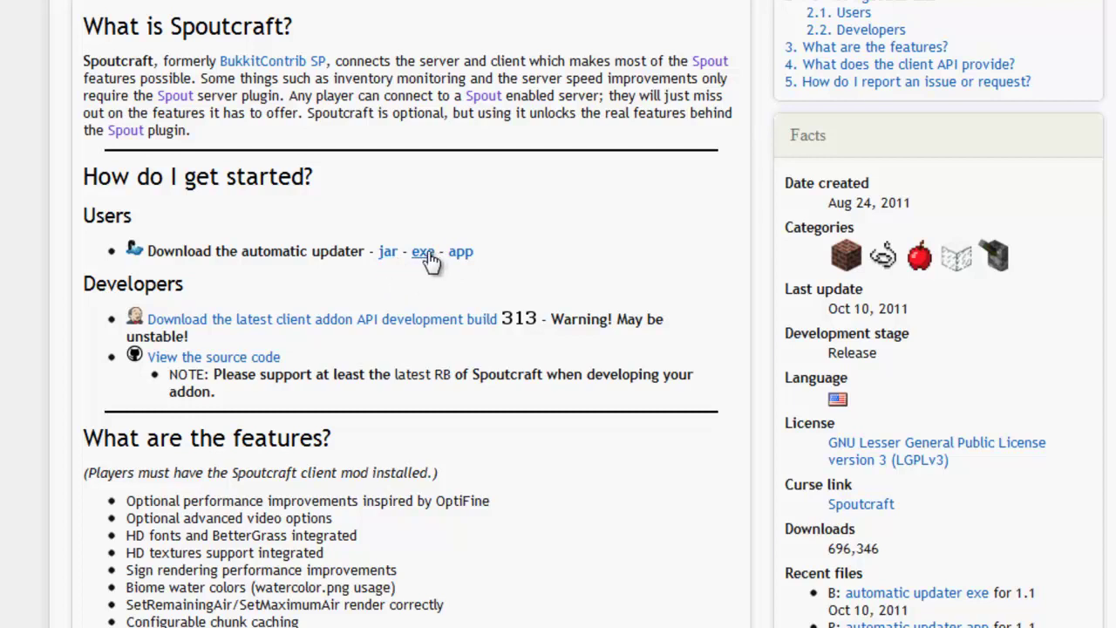
scroll(429, 262, up, 4)
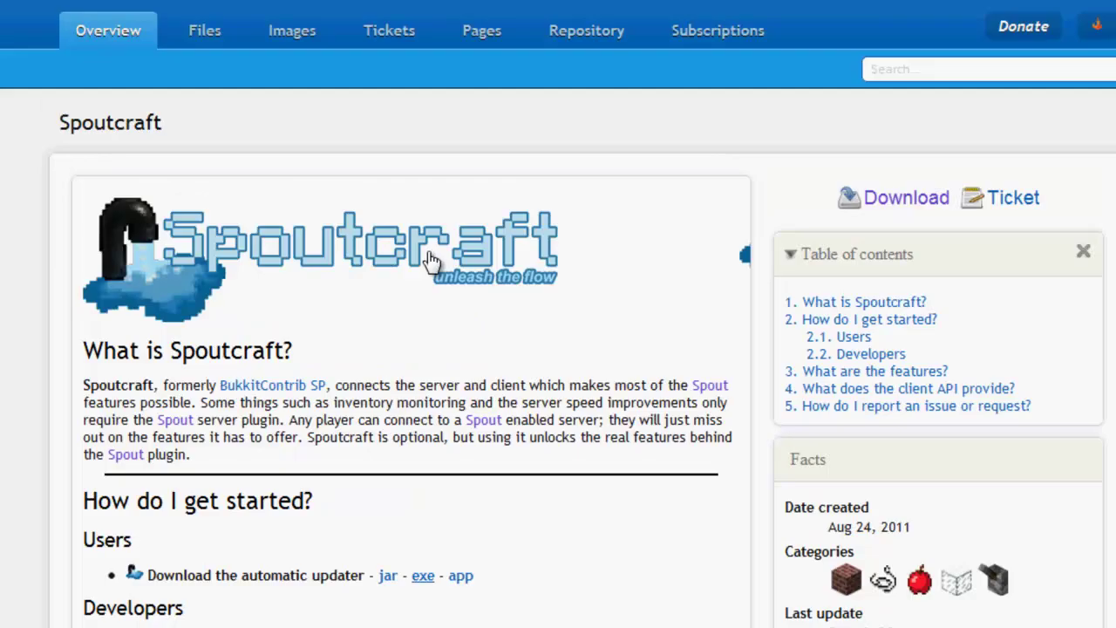
Open the Spoutcraft Launcher and reposition its window so the whole launcher is in view
key(super)
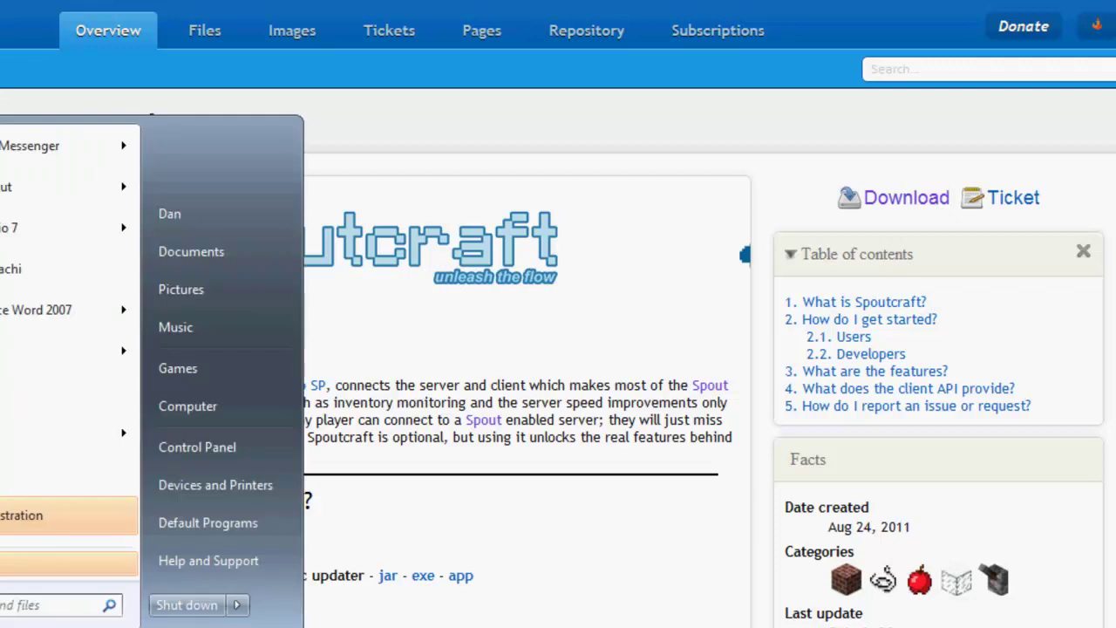
text(%appdata%)
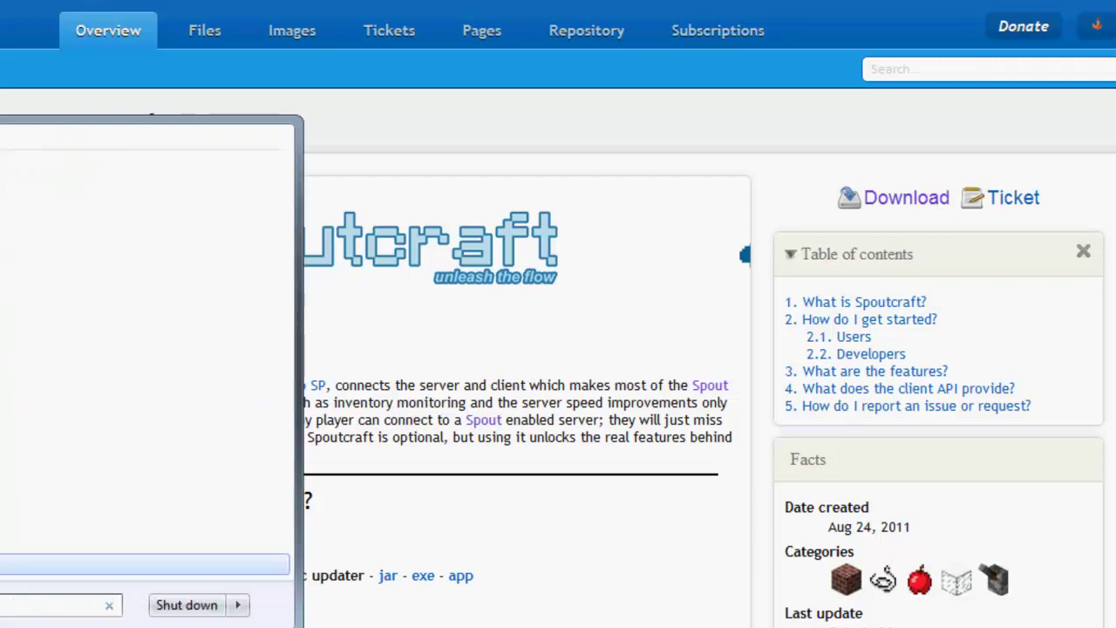
click(687, 275)
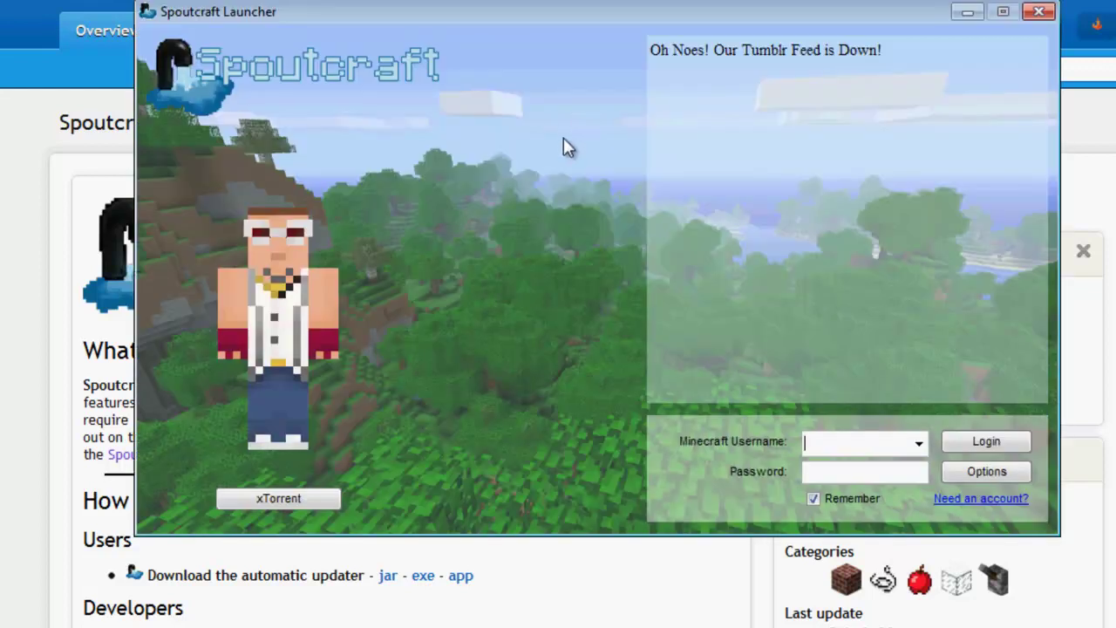
drag(392, 12, 349, 0)
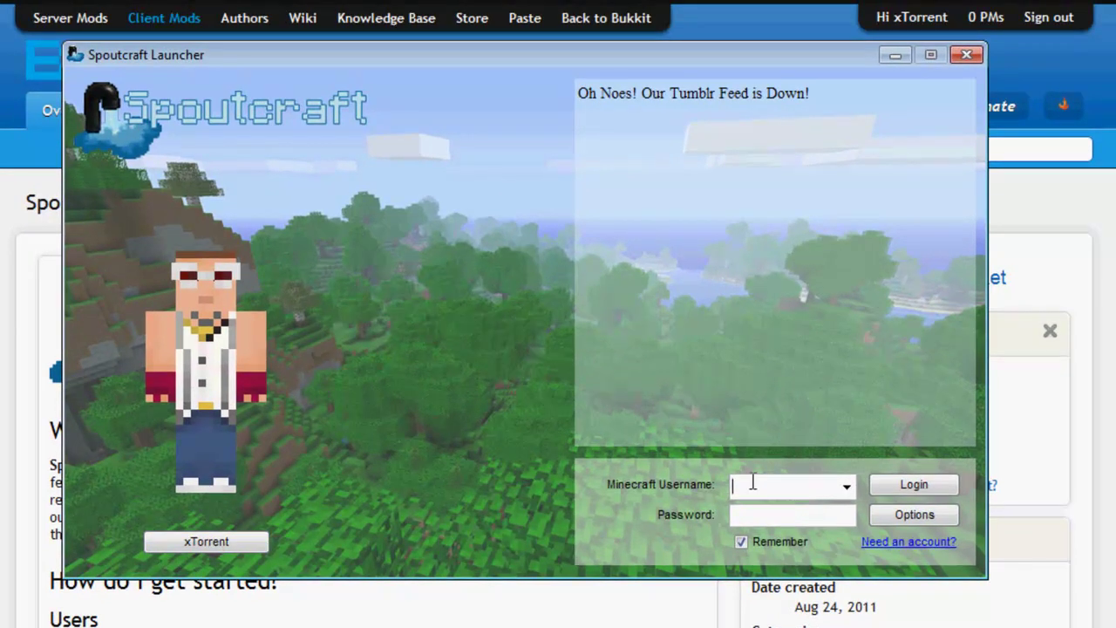
Enter the Minecraft username and account password in the launcher and log in with the saved account
text(xTorrent)
key(Tab)
key(ctrl+v)
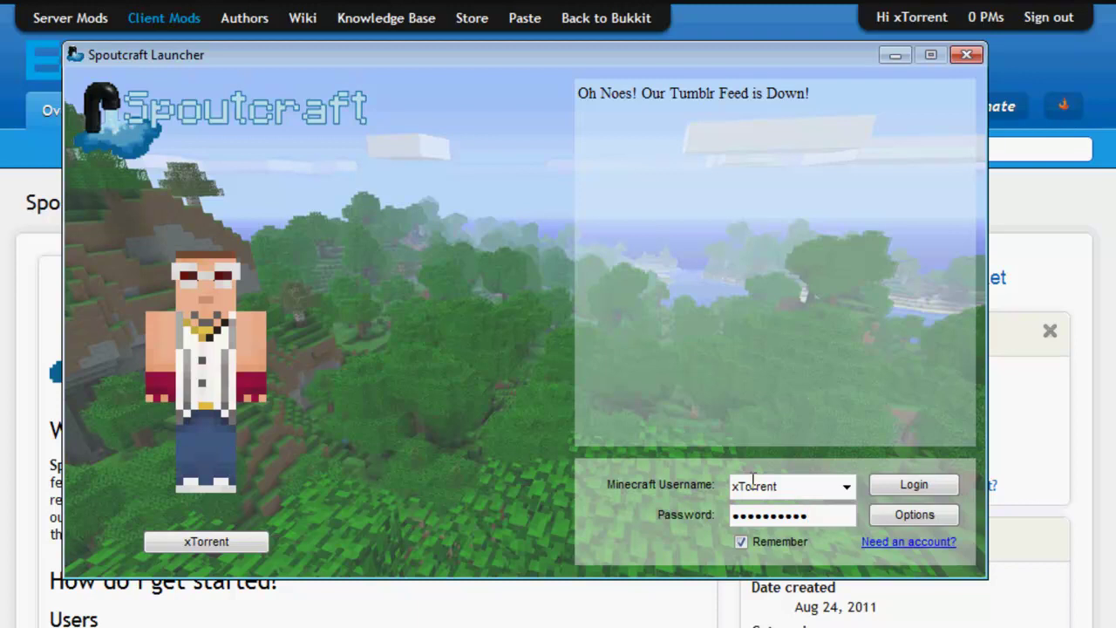
click(199, 544)
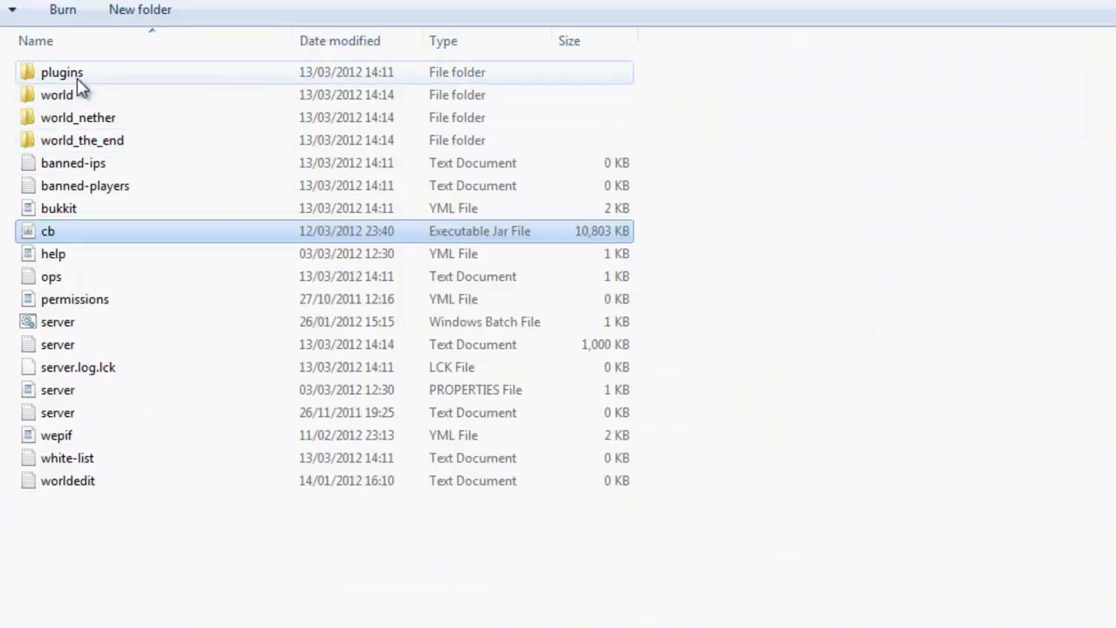
Open the Spout plugin's config file from the server's plugins folder and examine its cheat settings
double_click(76, 75)
double_click(84, 72)
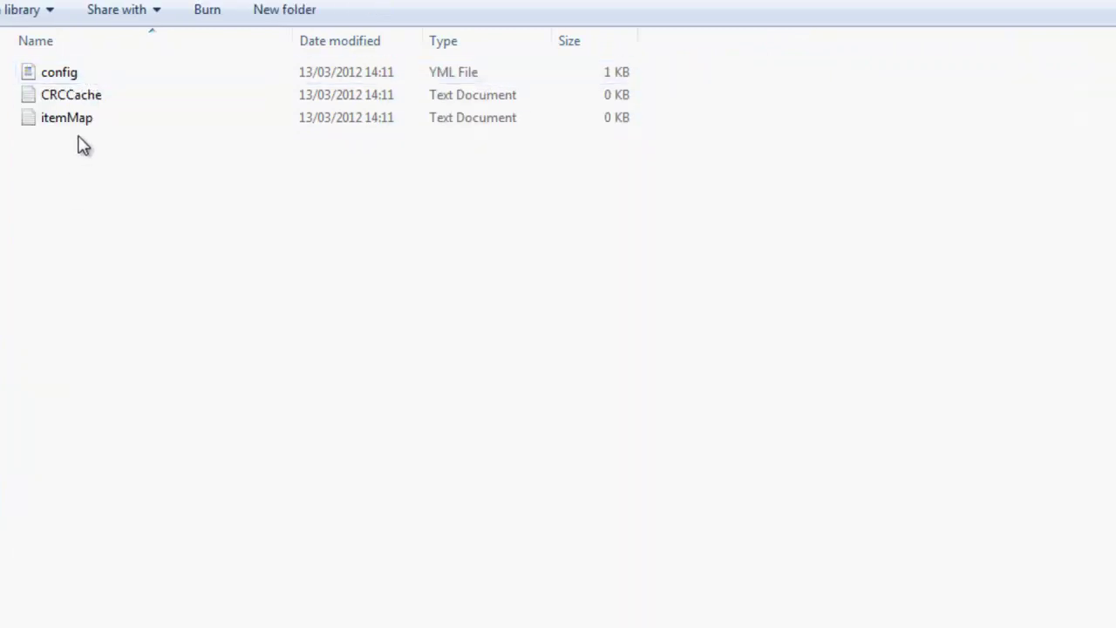
double_click(82, 73)
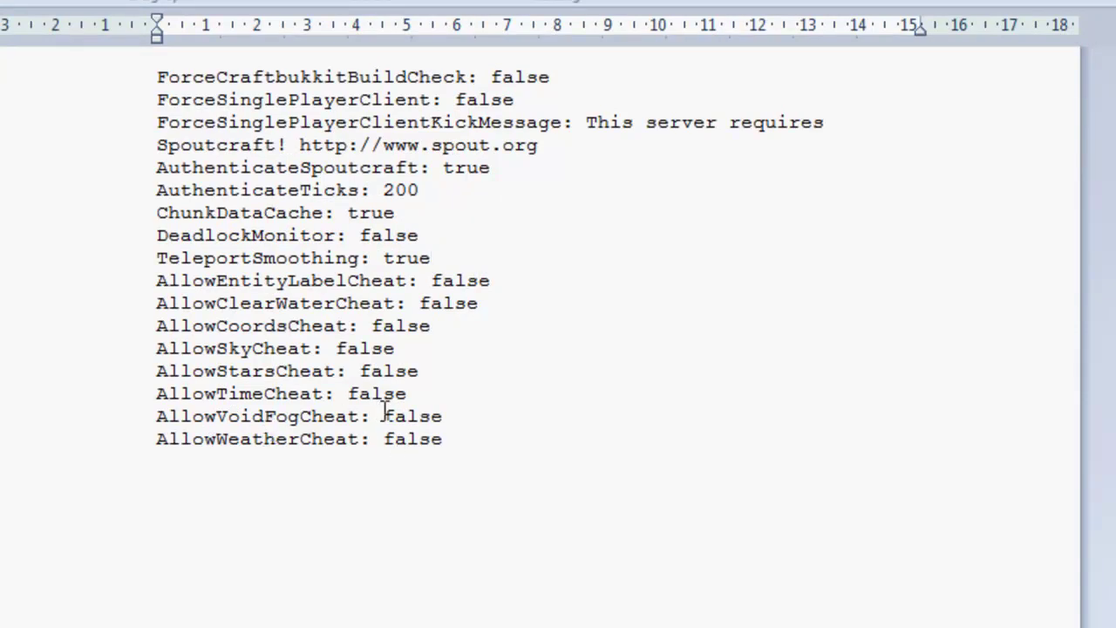
click(444, 397)
click(442, 374)
click(442, 349)
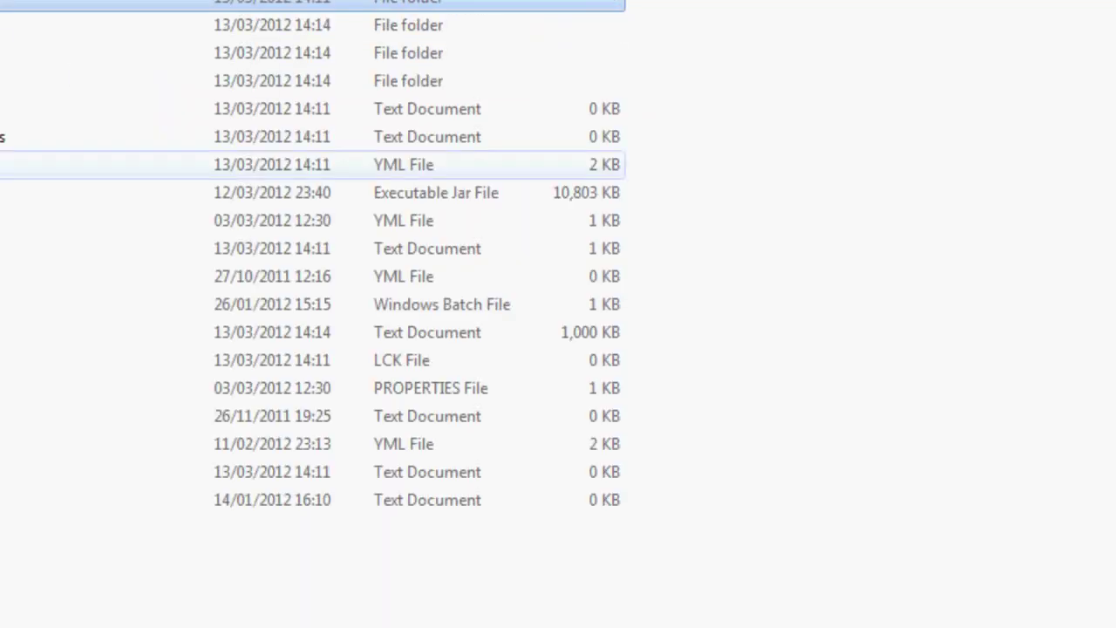
Start the Bukkit server with the server batch file and reposition its console window
double_click(67, 369)
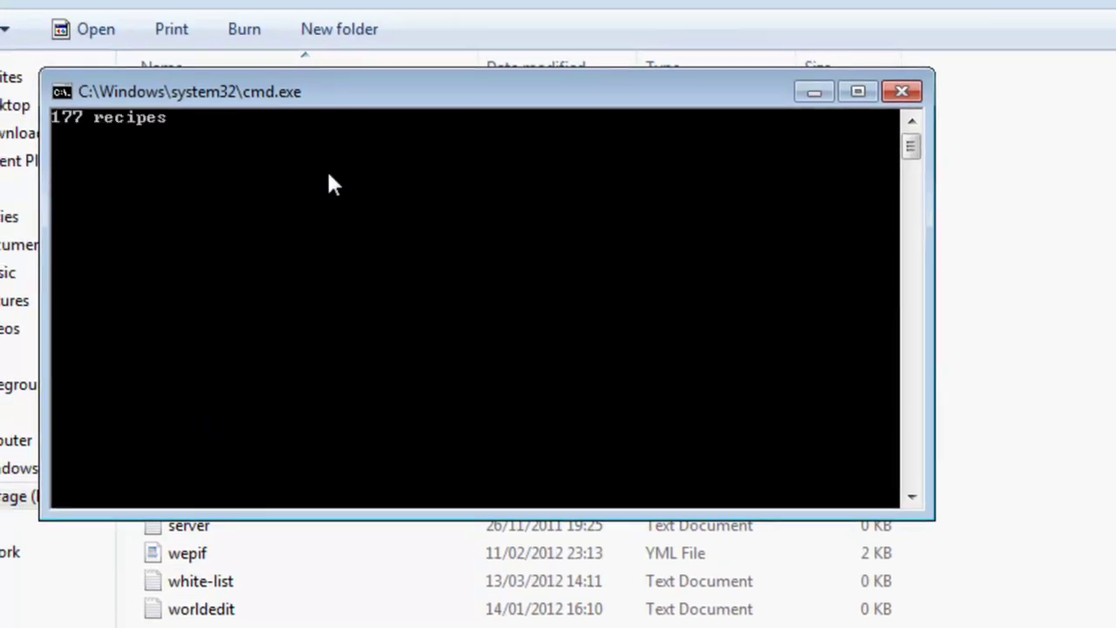
drag(360, 96, 469, 103)
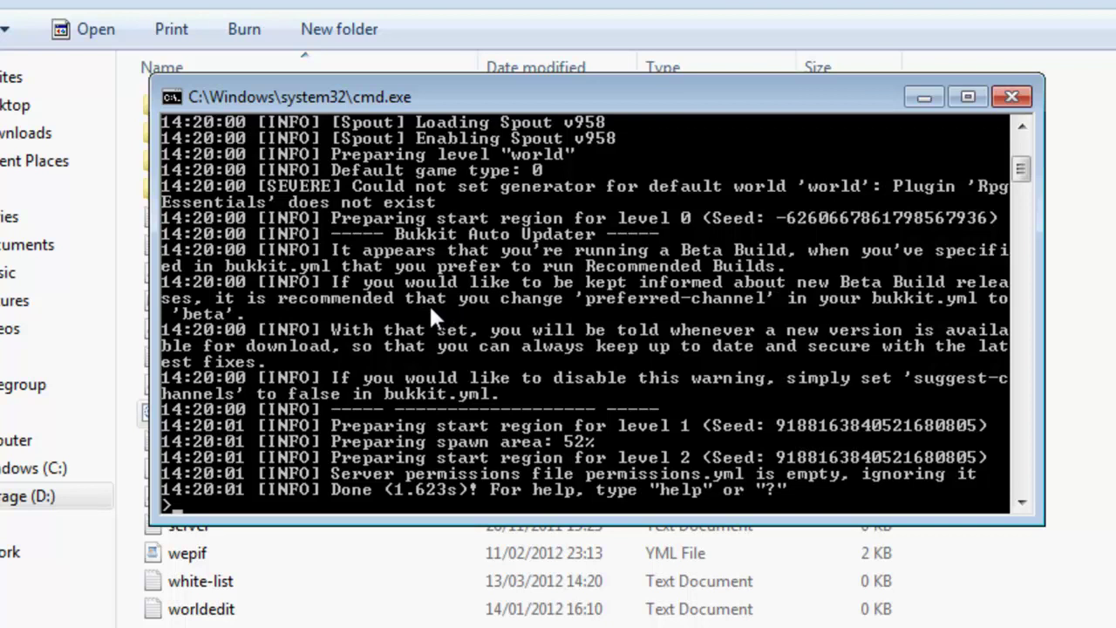
drag(453, 112, 527, 163)
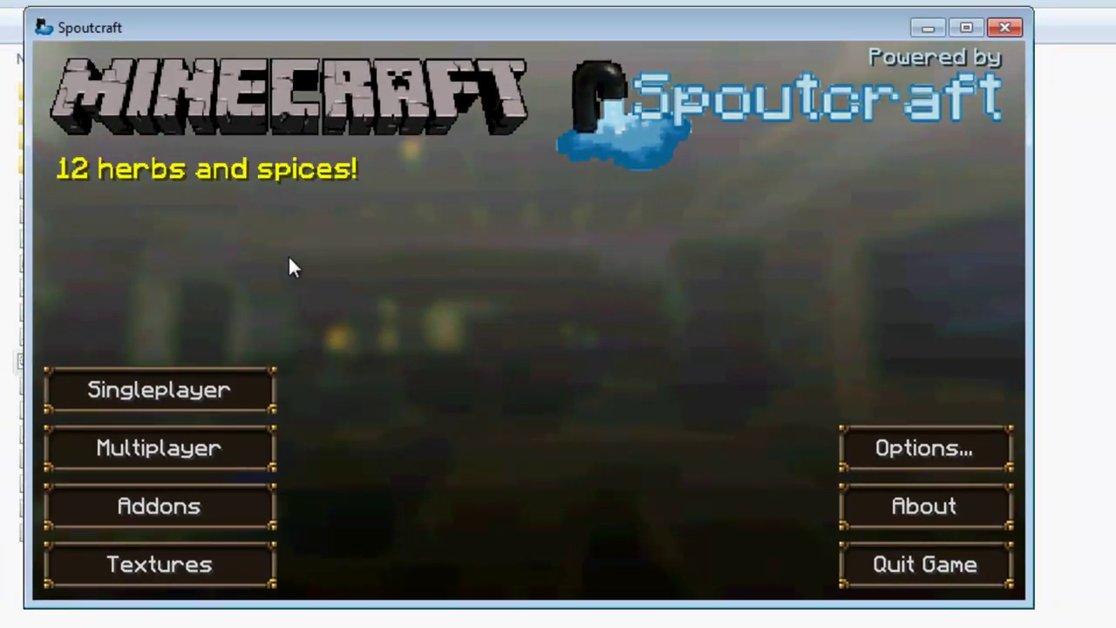
Check the single-player world list, browse the texture packs with the lower Gerudoku Faithful pack chosen, and return to the main menu
click(195, 416)
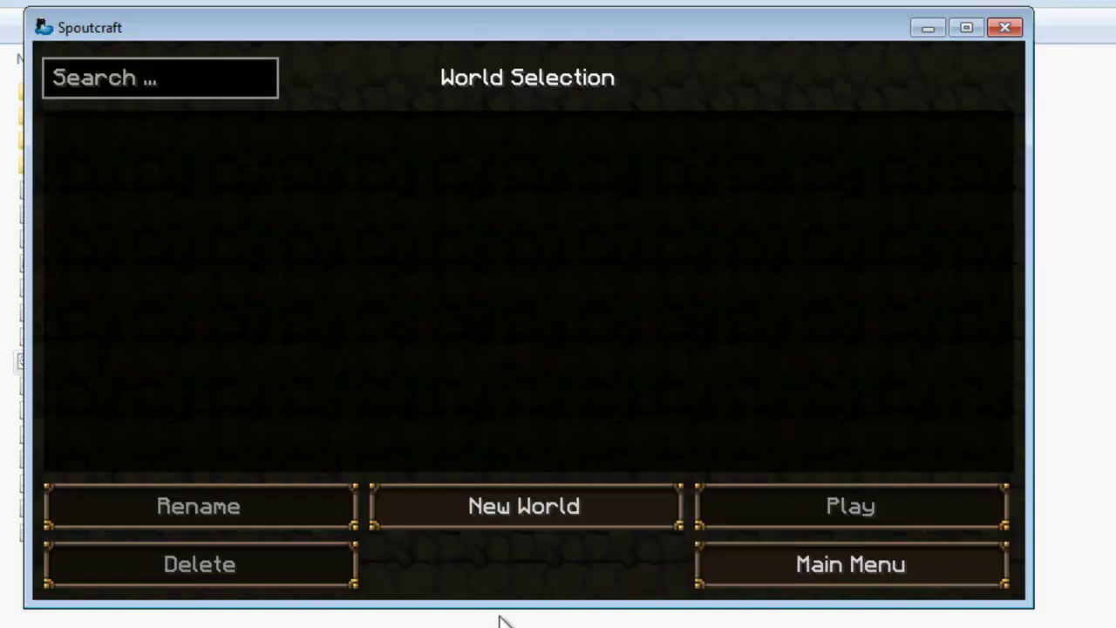
click(763, 559)
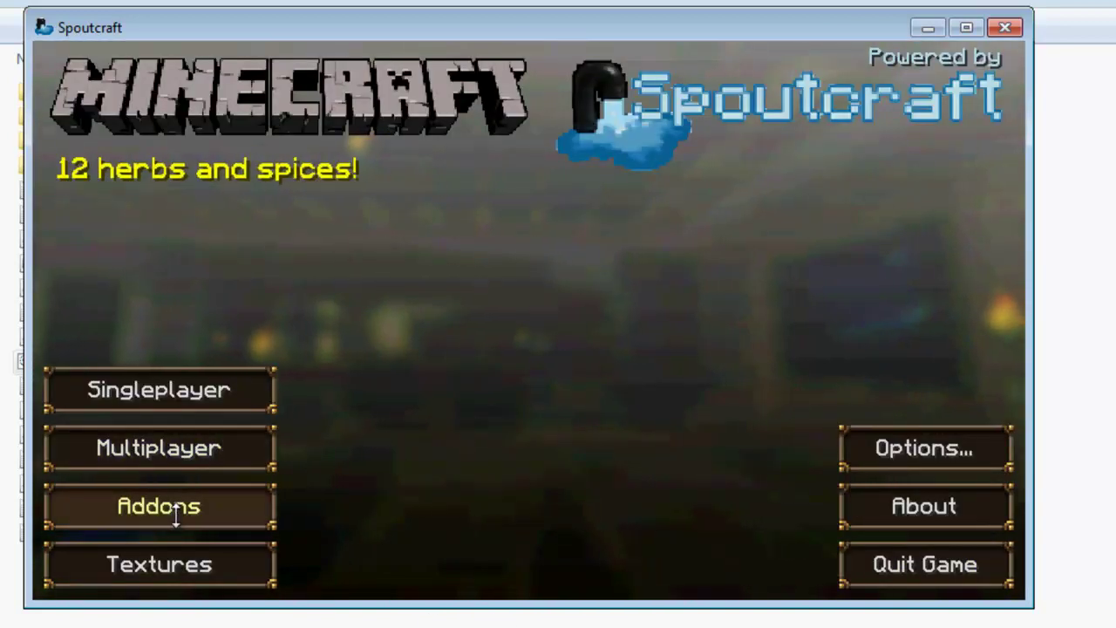
click(200, 571)
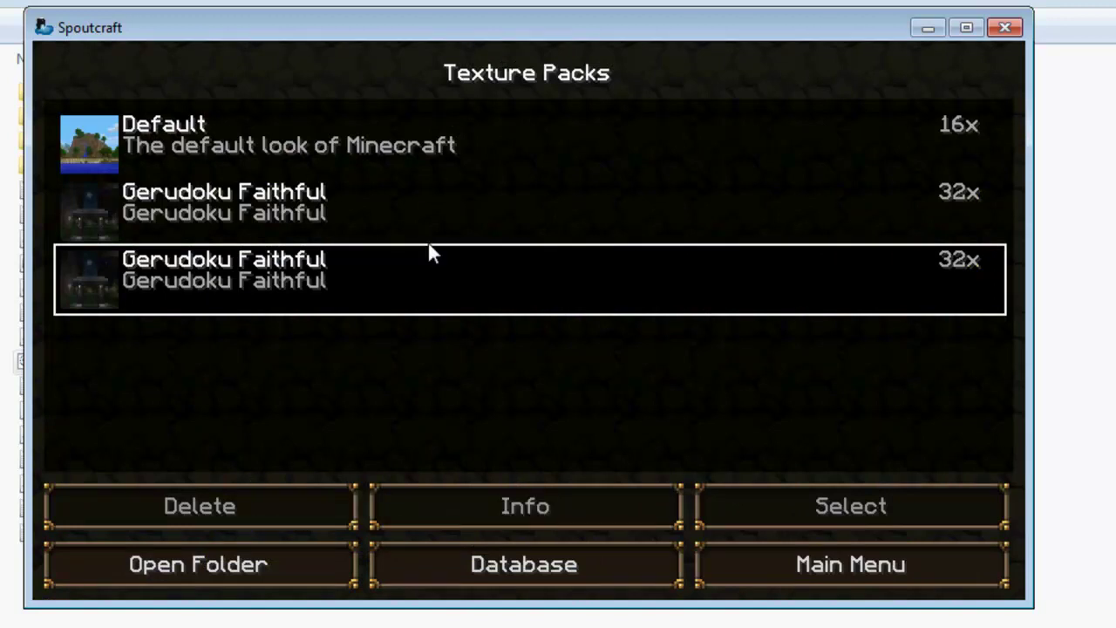
click(295, 211)
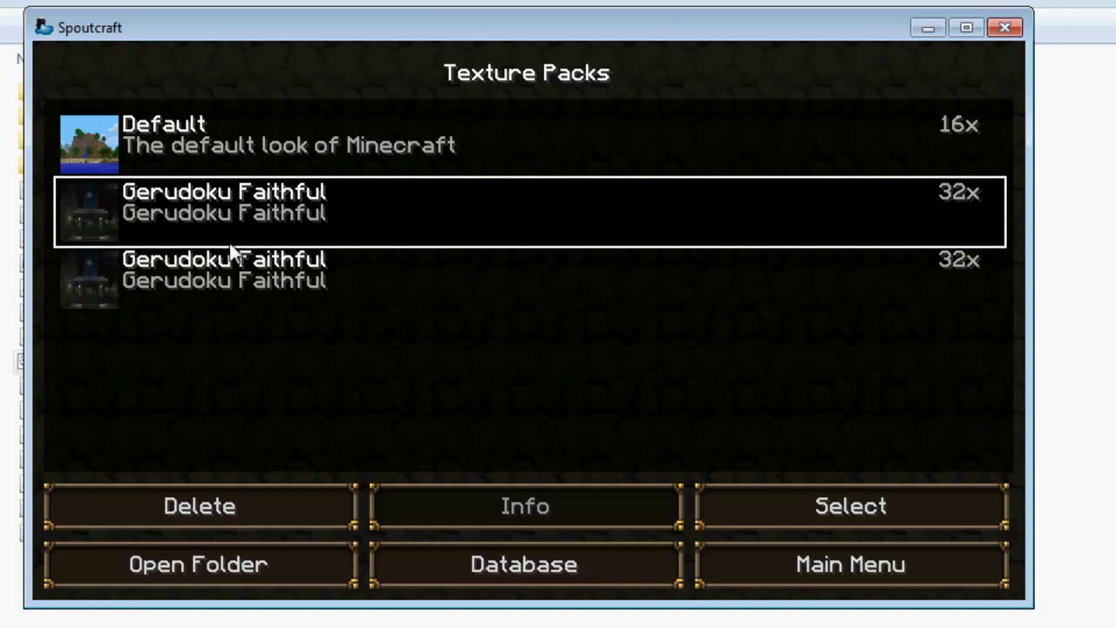
click(232, 272)
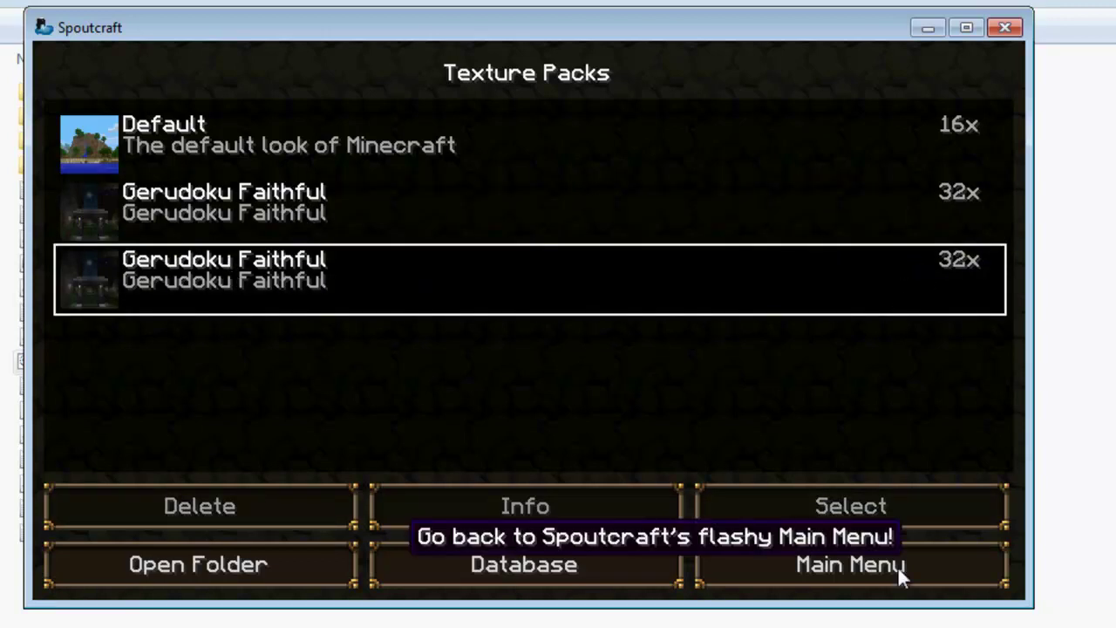
click(230, 157)
click(258, 289)
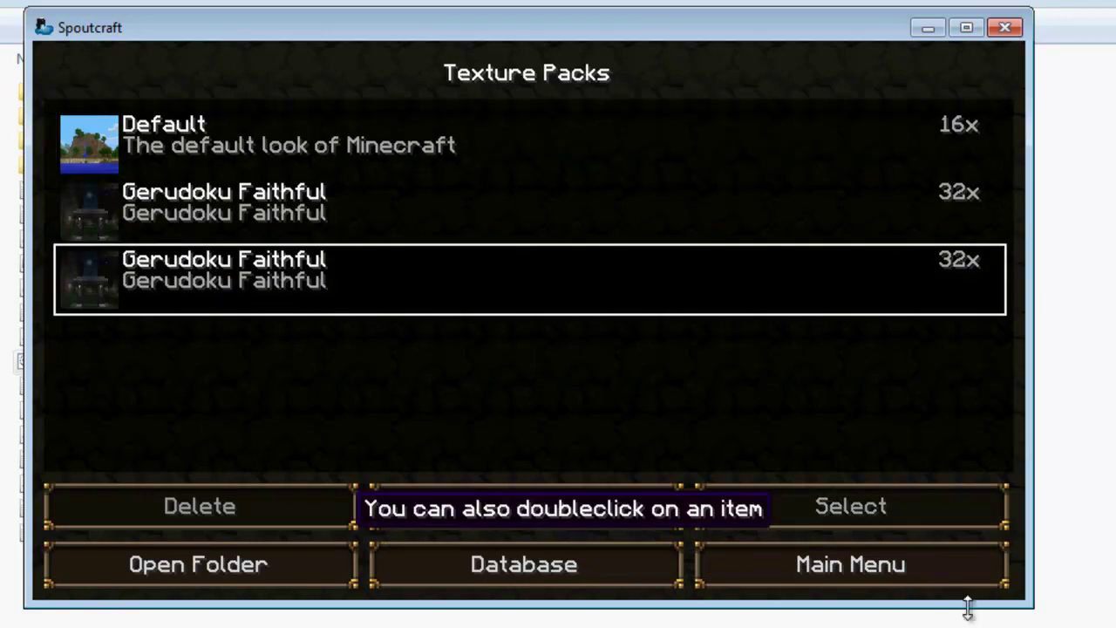
click(912, 571)
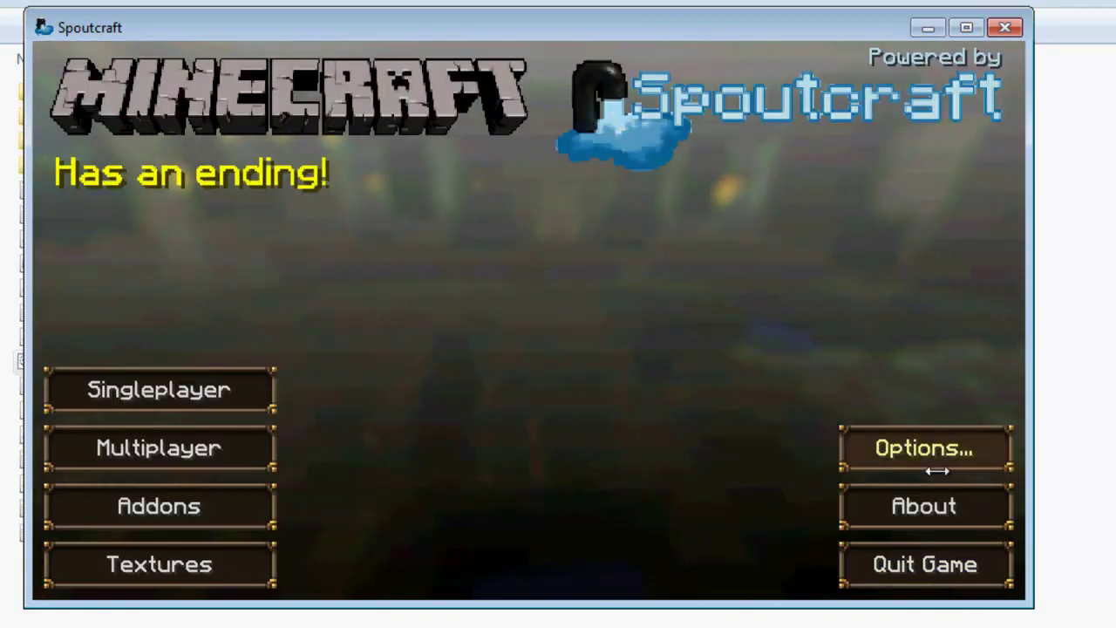
Read through the About page's Spout information and team credits, and return to the main menu
click(923, 507)
drag(1012, 129, 1007, 443)
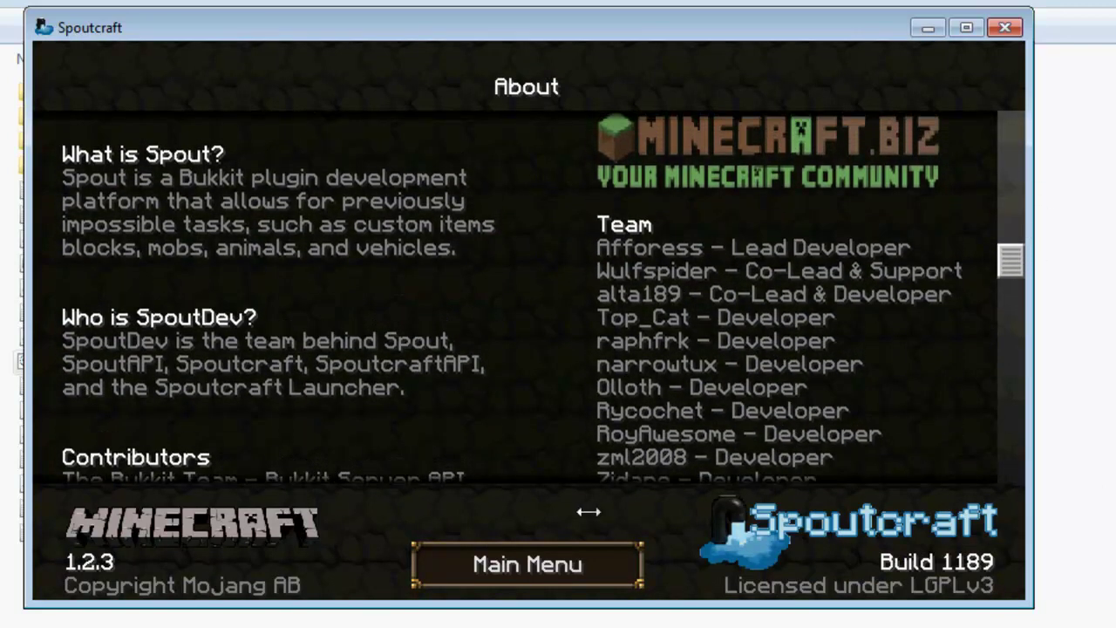
scroll(1013, 252, down, 1)
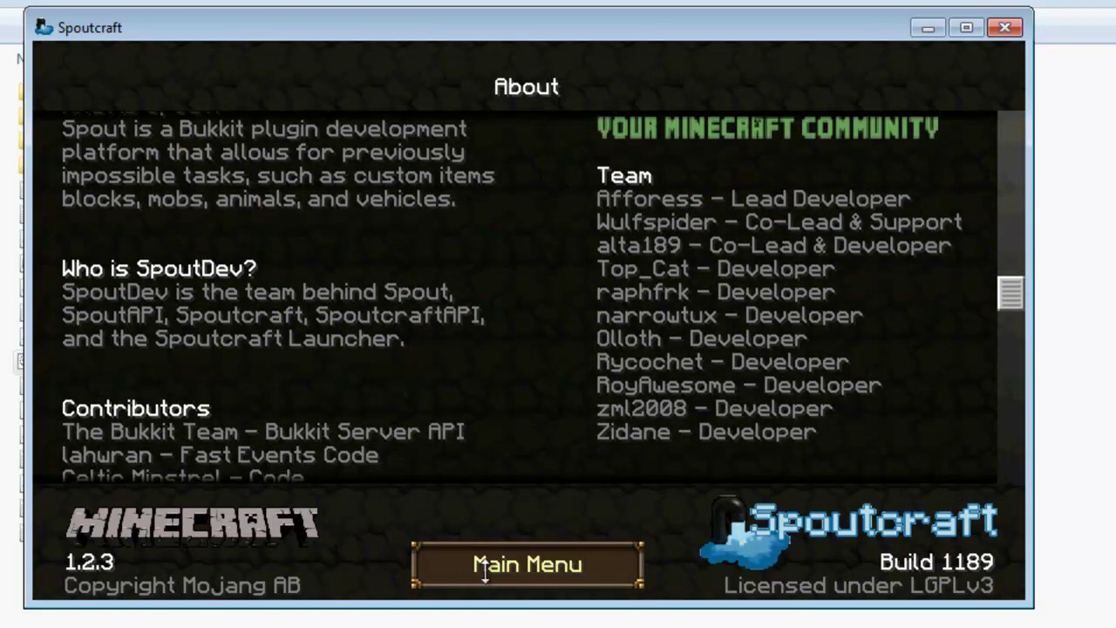
click(484, 563)
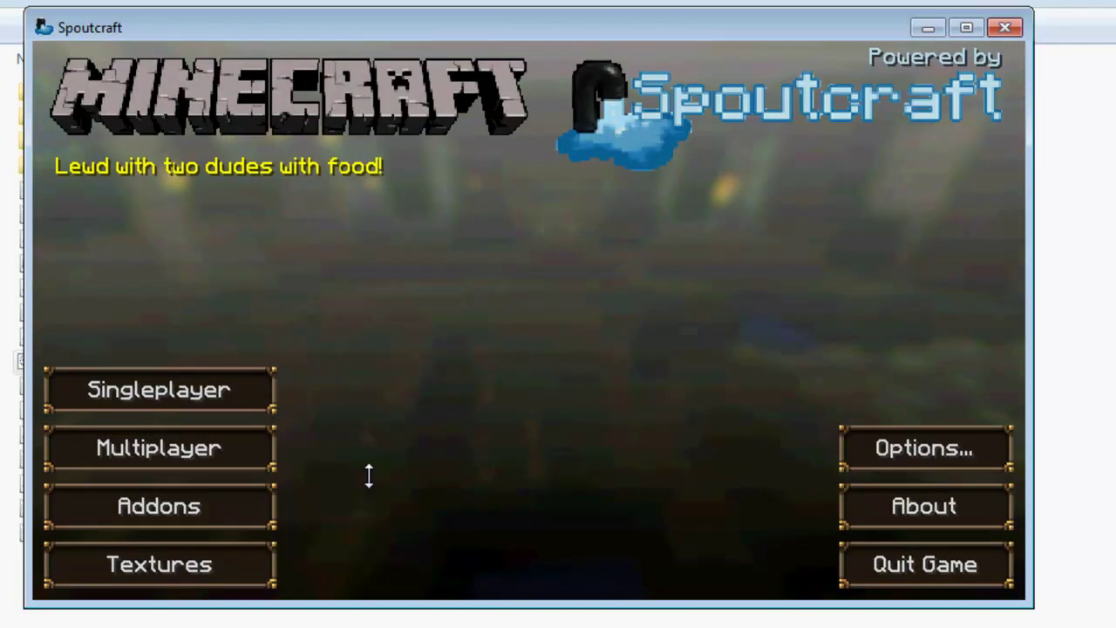
Join the localhost server from the multiplayer screen using Quick Join
click(101, 447)
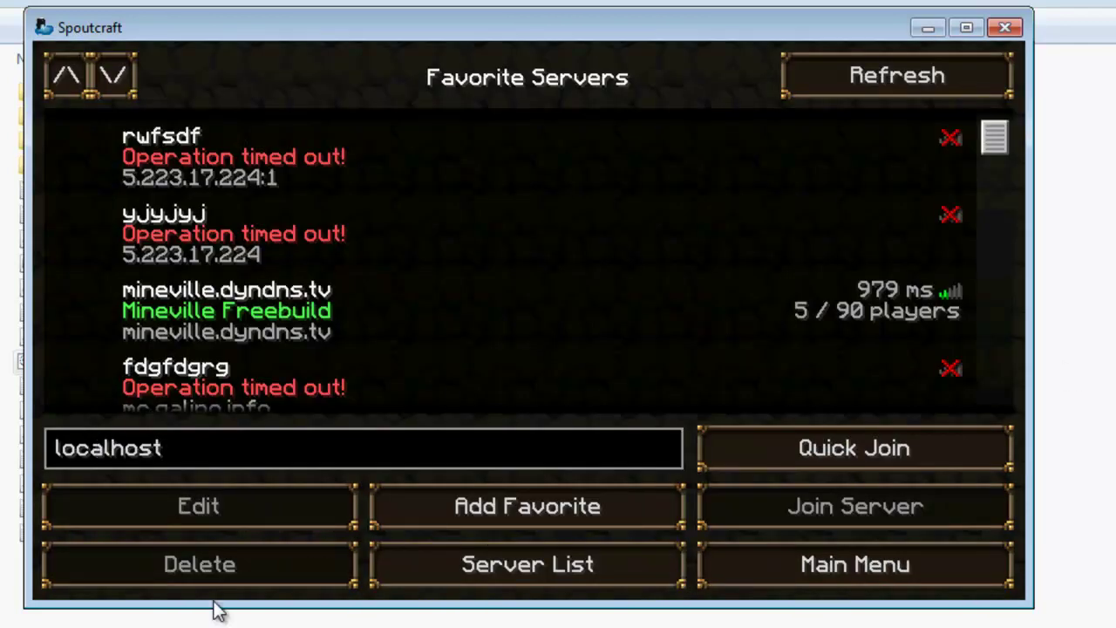
click(899, 457)
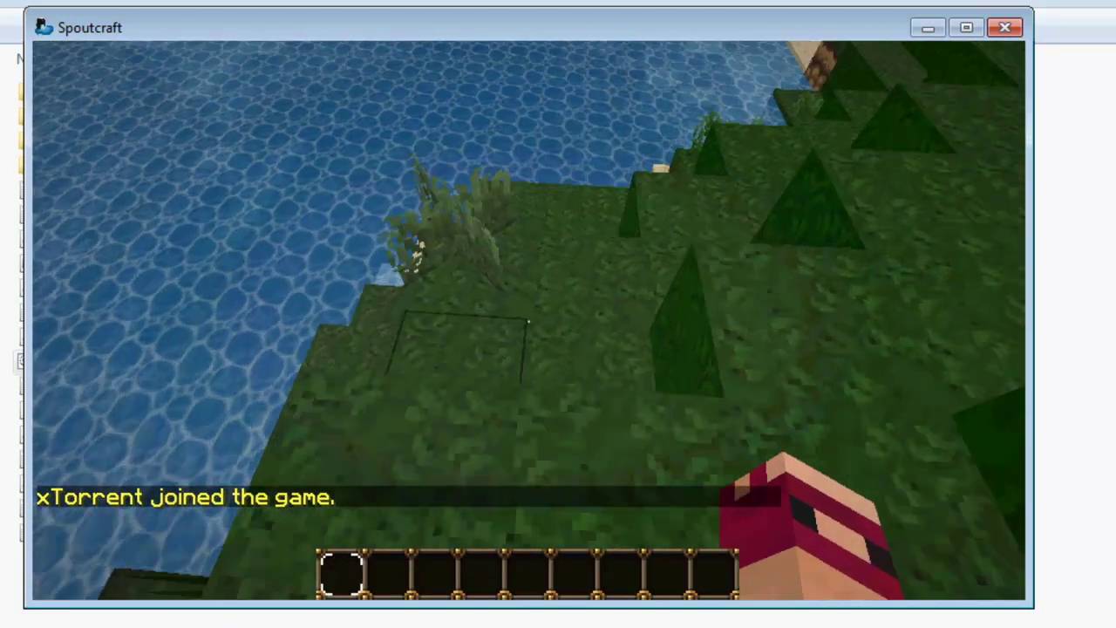
Open the game settings from the in-game menu and lower the sound volume to 6%
key(Escape)
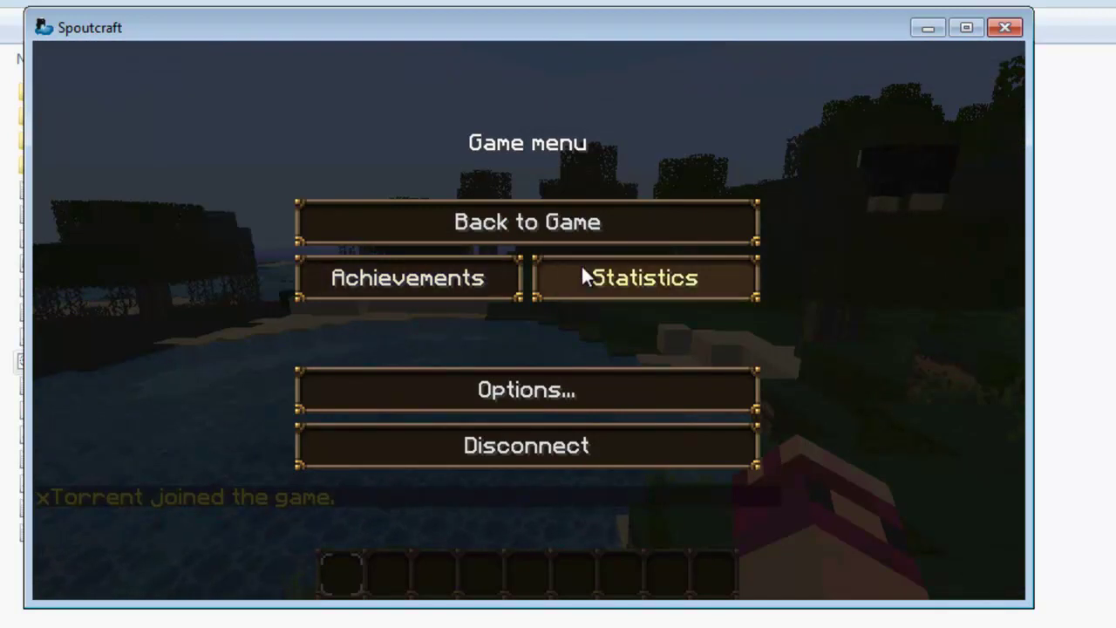
click(520, 397)
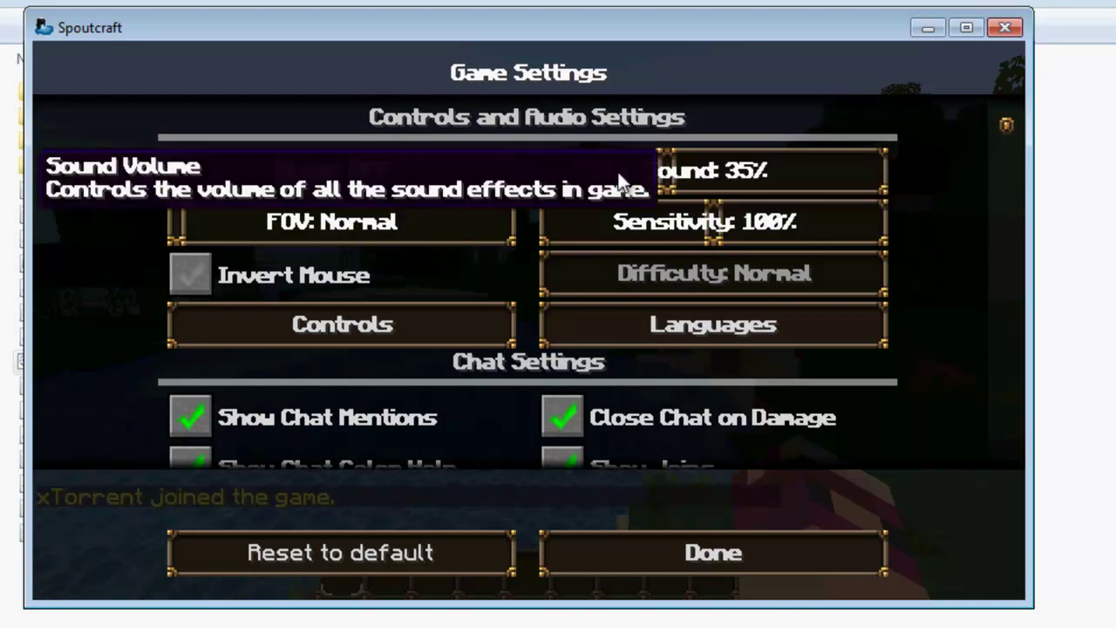
drag(640, 173, 565, 174)
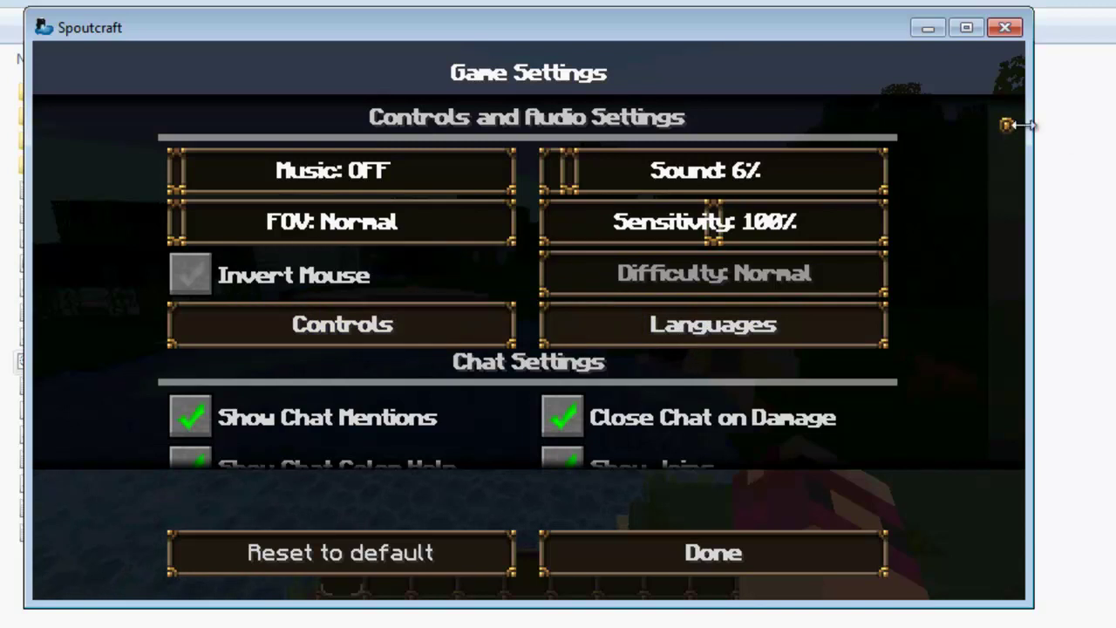
Look over the chat settings, and check the highlighted name mention and the chat color code list in the in-game chat
drag(1007, 123, 1006, 157)
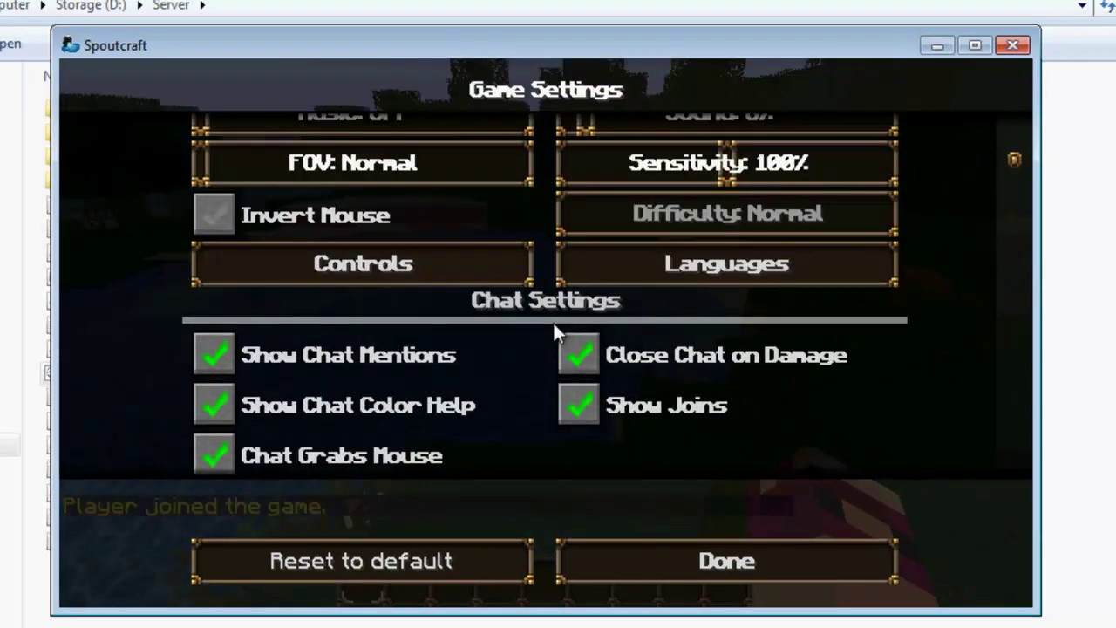
scroll(531, 317, down, 1)
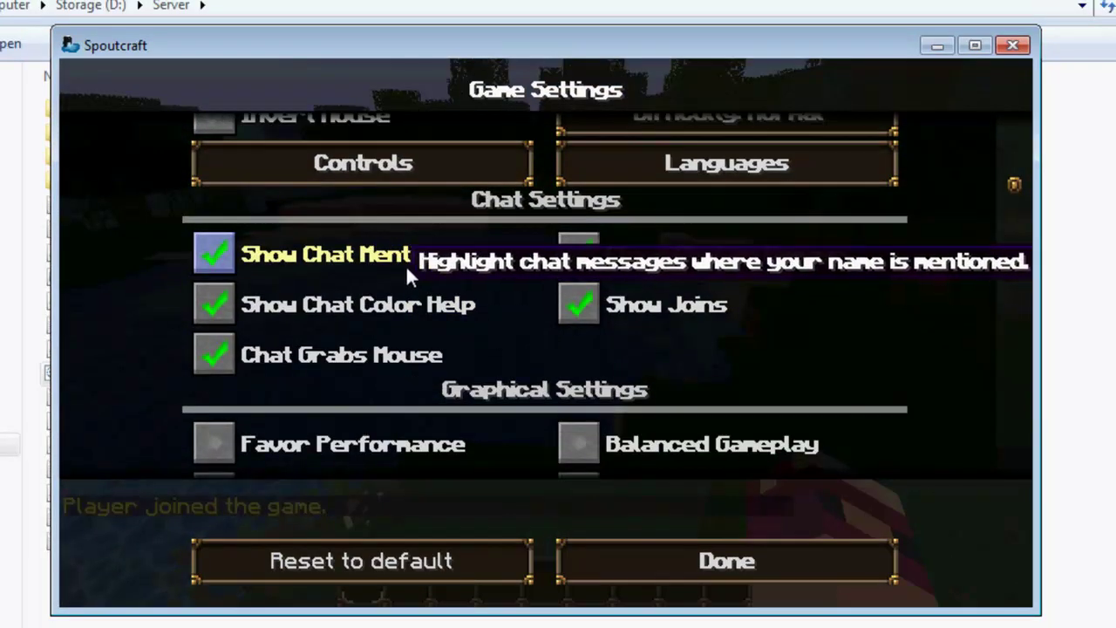
key(Escape)
key(t)
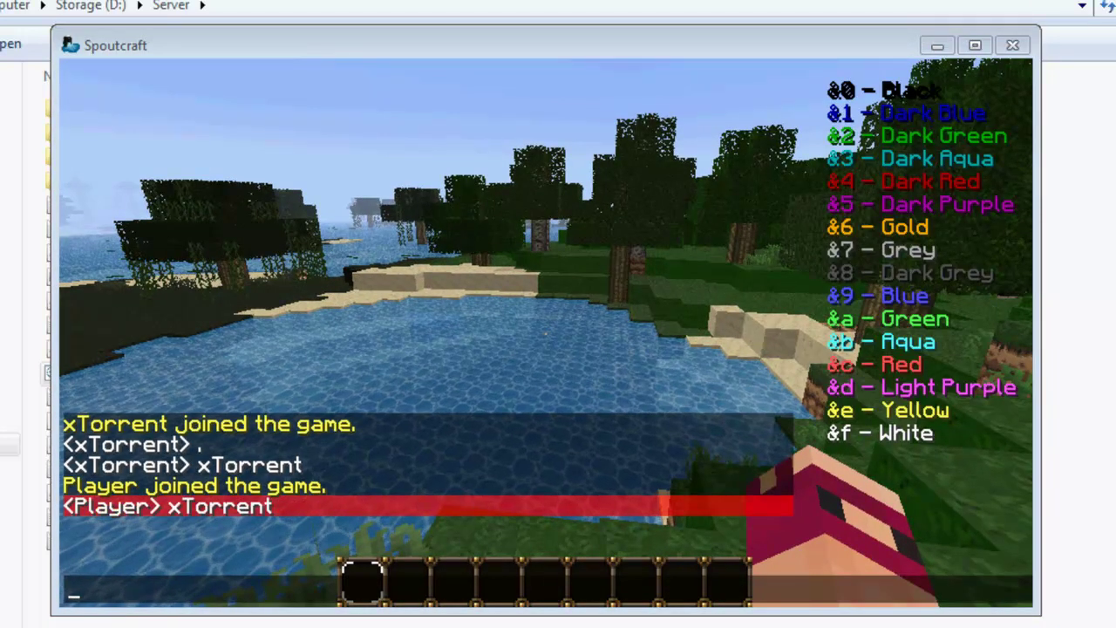
key(Escape)
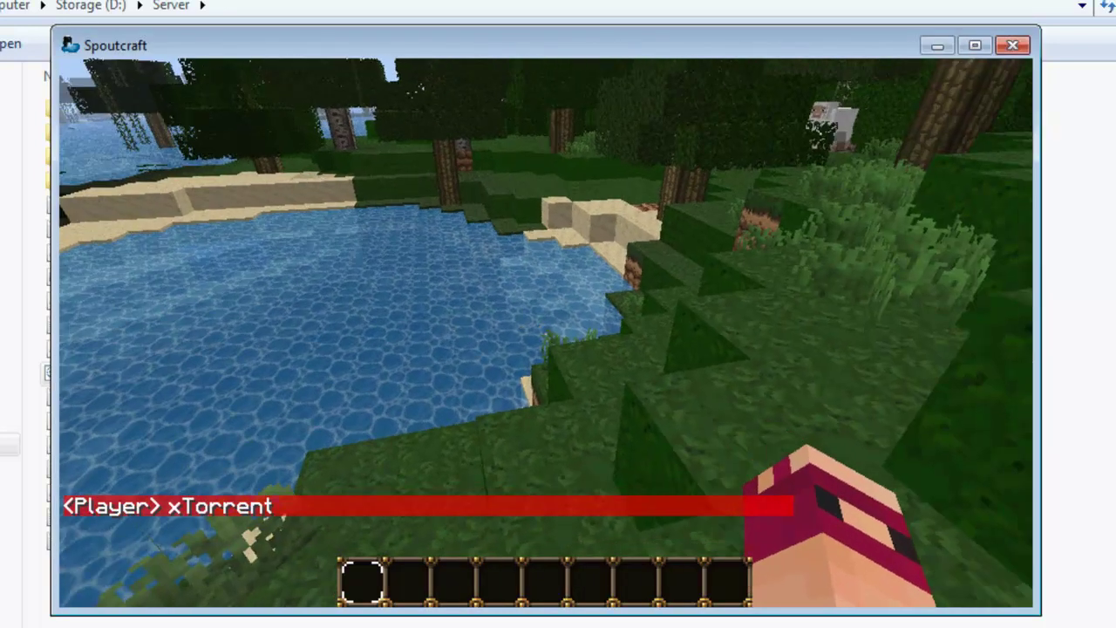
key(t)
key(Escape)
key(t)
key(Escape)
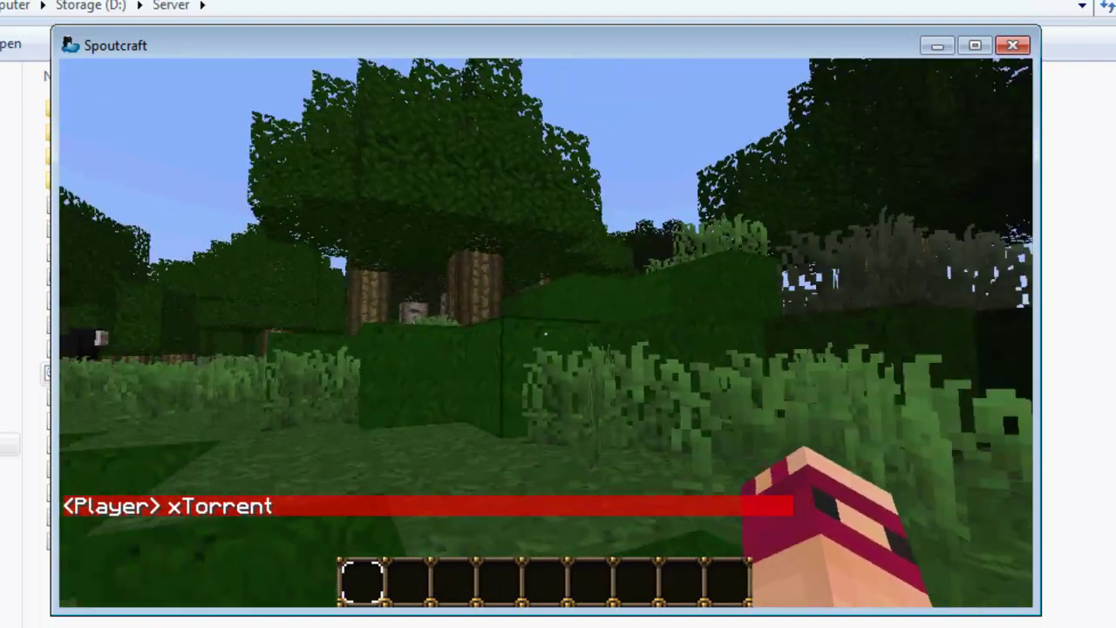
key(t)
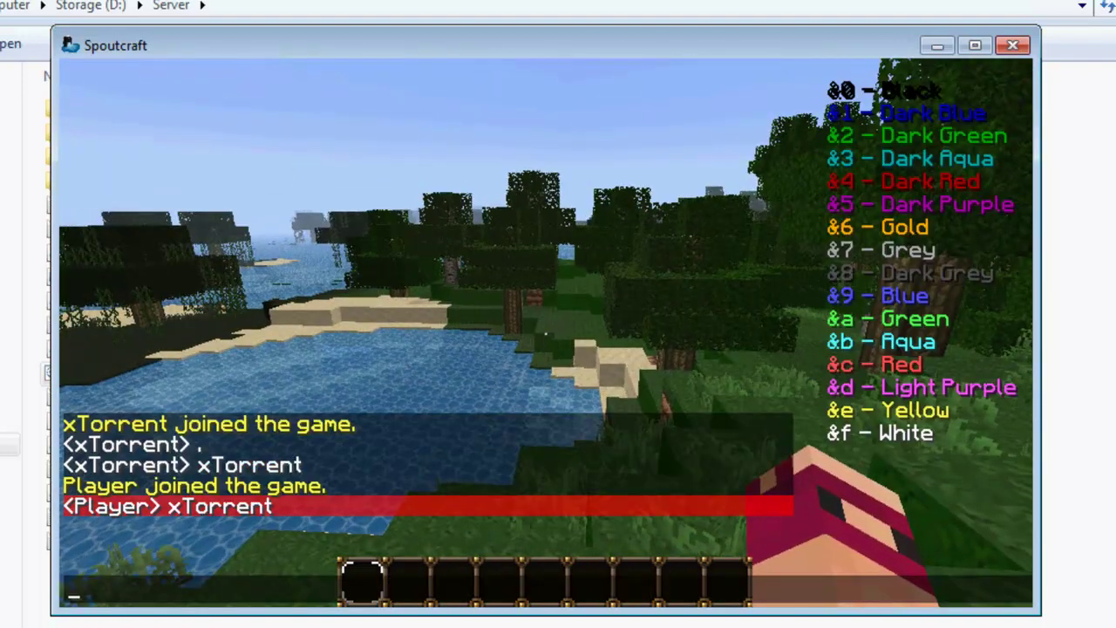
key(Escape)
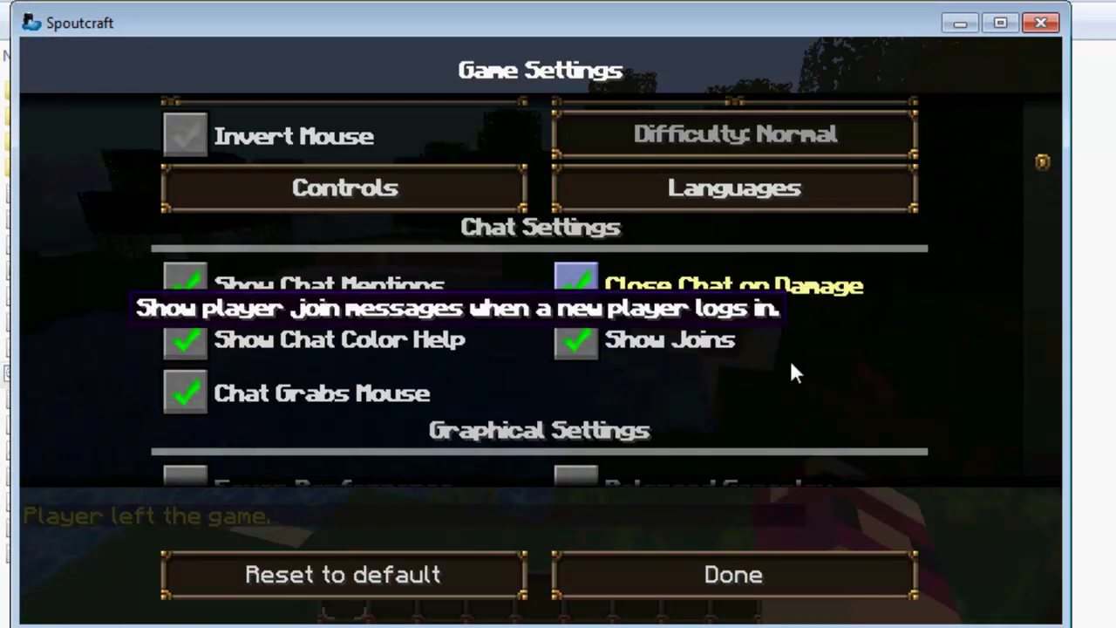
Read through the chat and graphical settings with their tooltips, down to the Better Grass option
scroll(883, 365, down, 1)
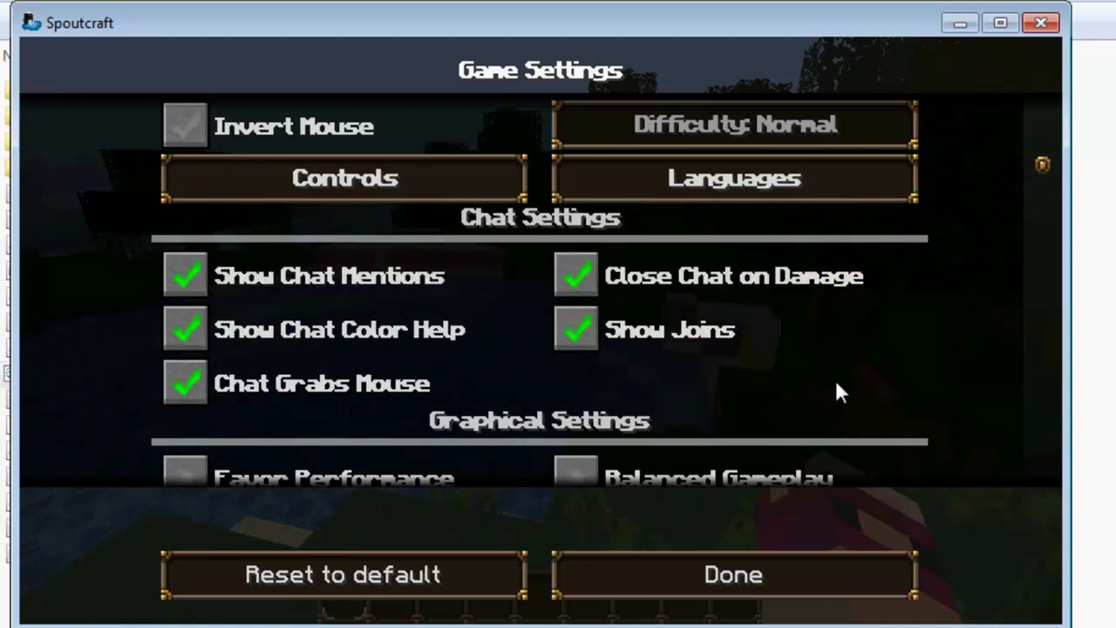
scroll(963, 366, down, 3)
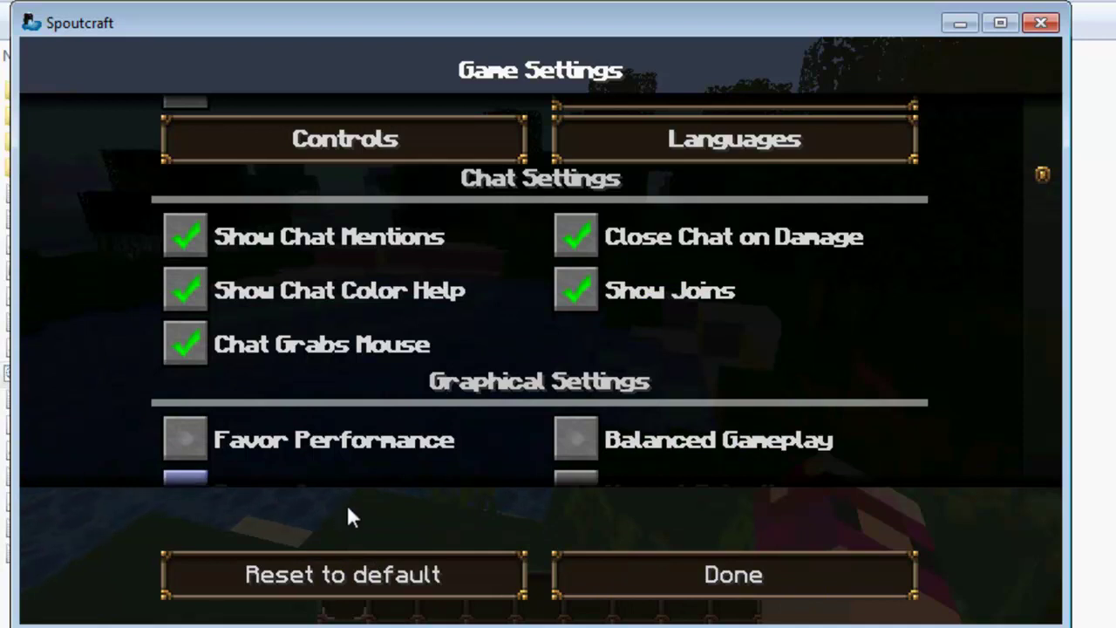
scroll(704, 375, down, 6)
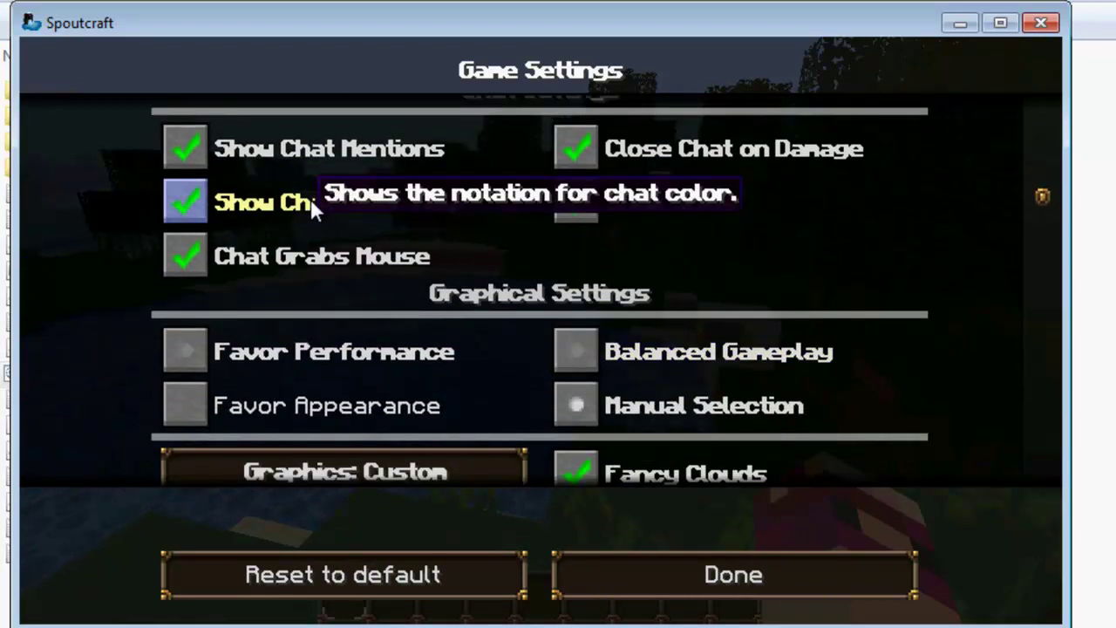
scroll(541, 198, down, 5)
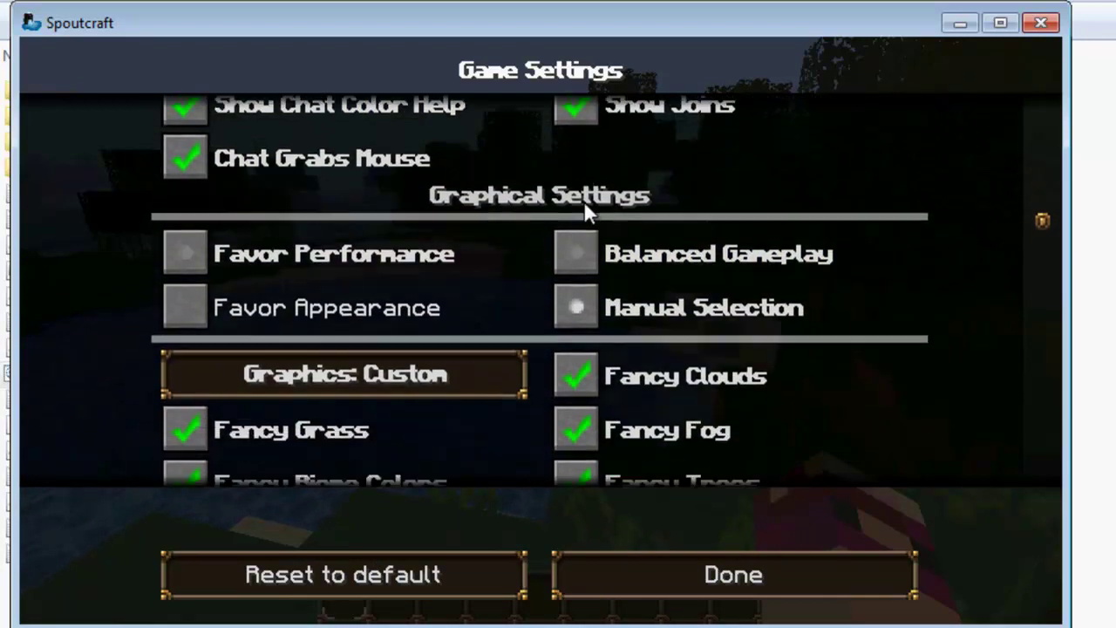
scroll(549, 225, down, 2)
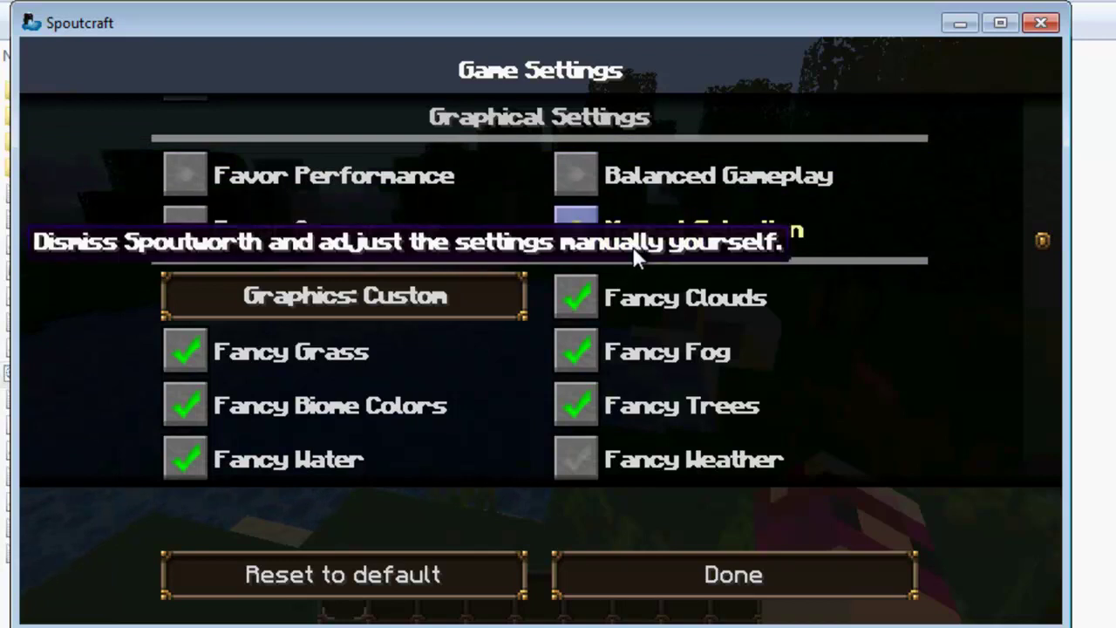
scroll(641, 257, down, 2)
scroll(535, 250, down, 4)
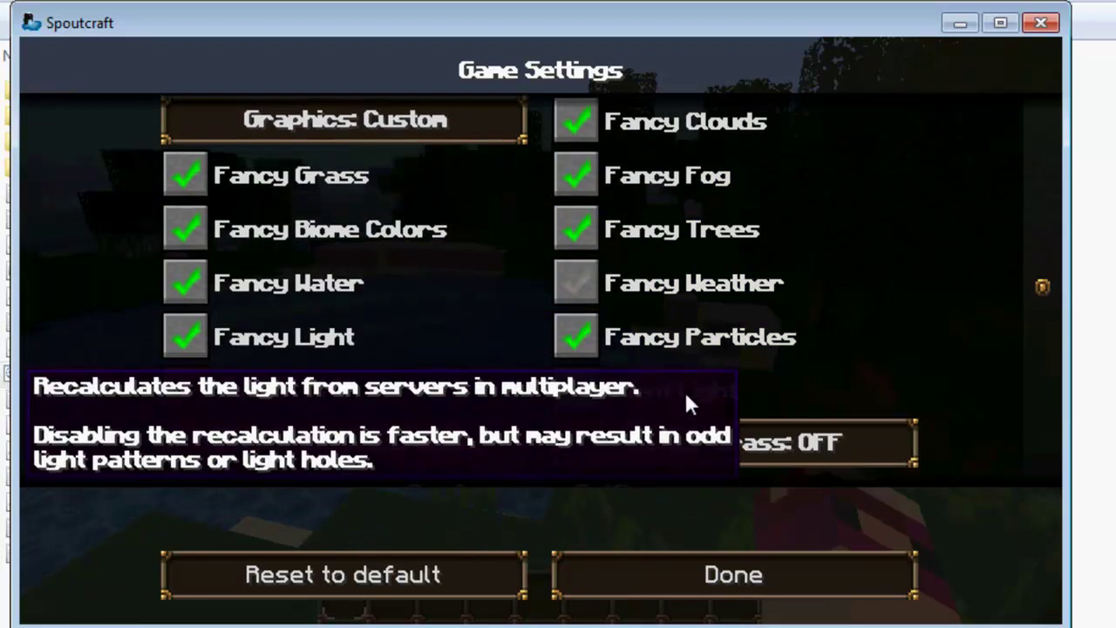
scroll(969, 269, down, 4)
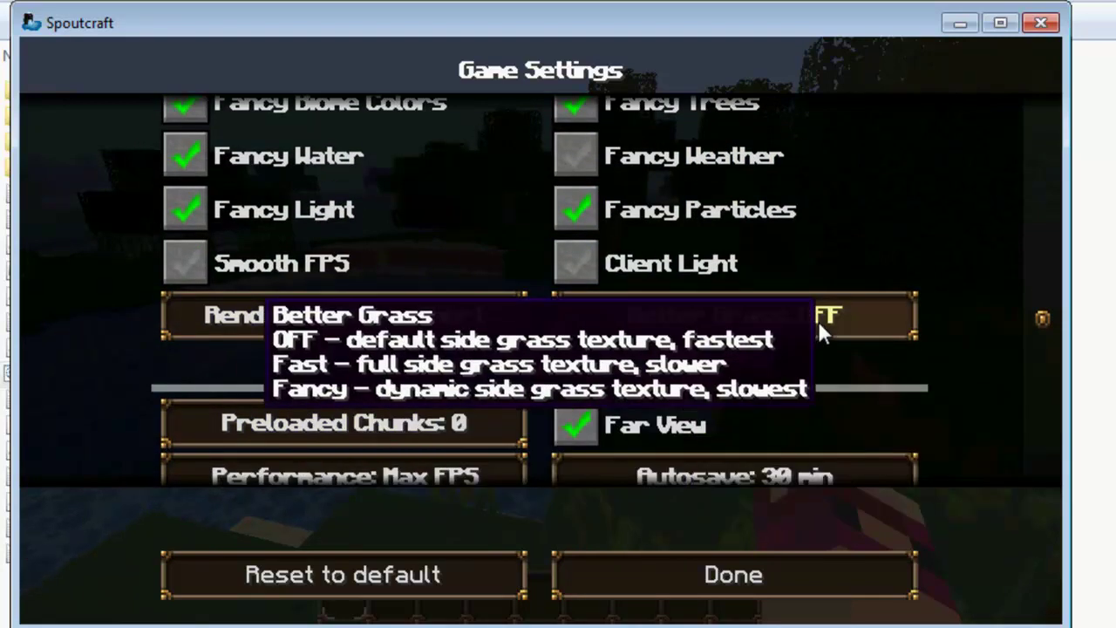
Review the performance settings and the appearance settings below them
scroll(1050, 364, down, 6)
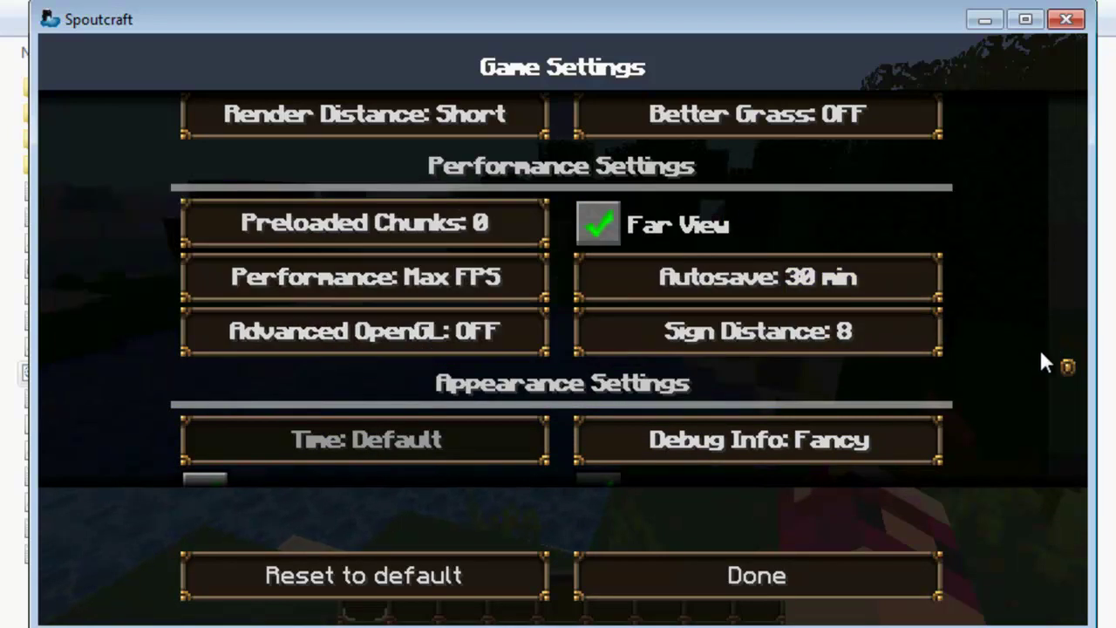
scroll(1069, 375, down, 3)
scroll(1065, 410, down, 10)
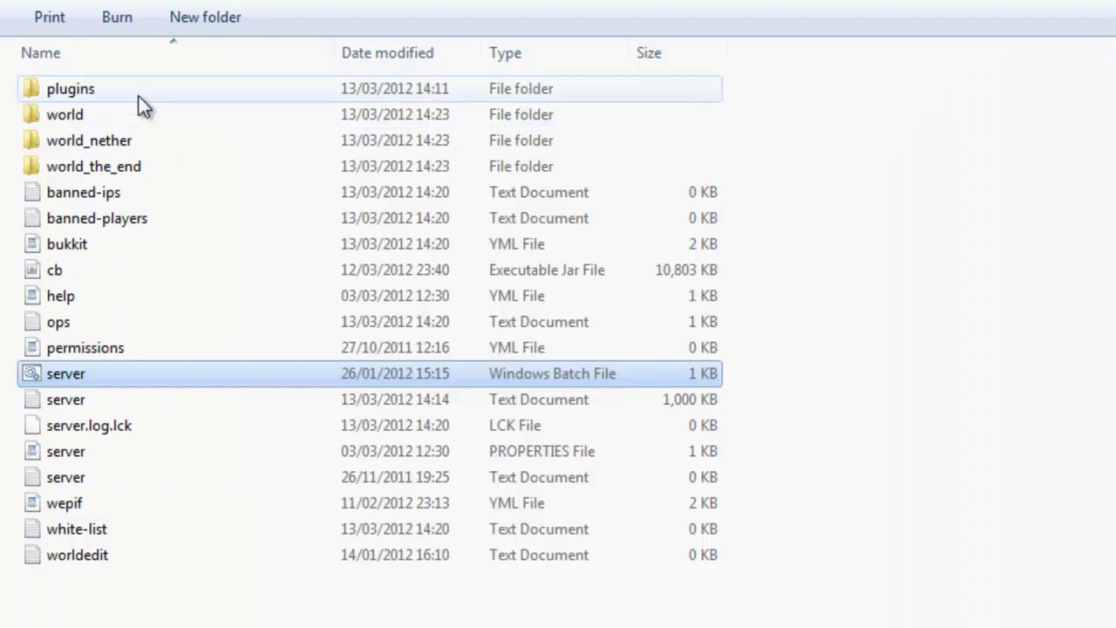
Open the Spout configuration file from the Spout folder inside the server's plugins folder
double_click(138, 94)
double_click(120, 93)
double_click(93, 92)
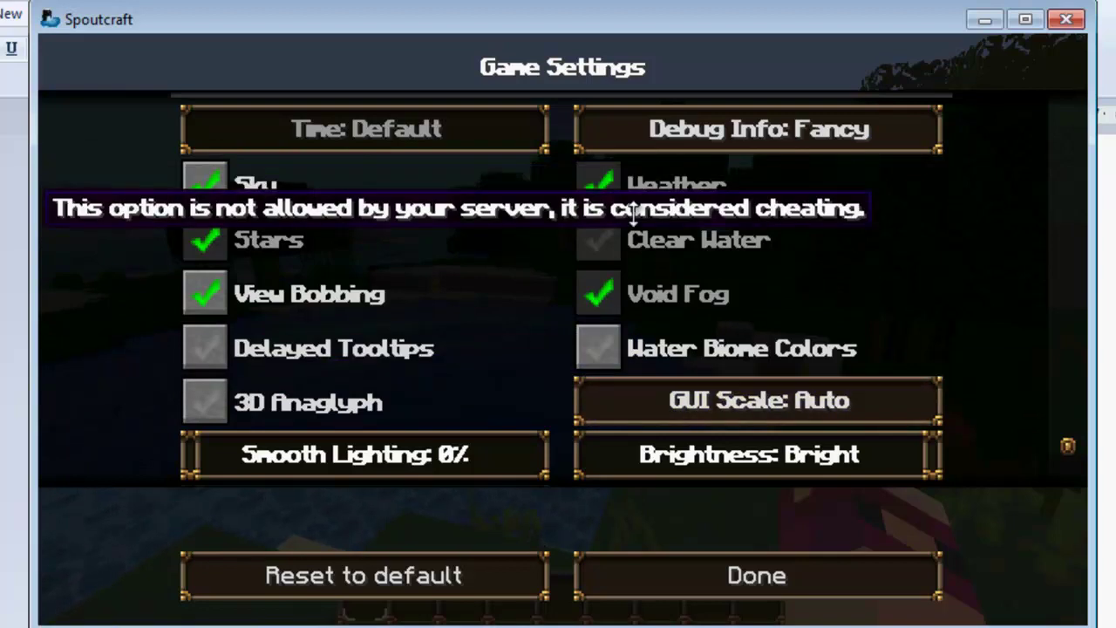
Return to the game in Spoutcraft and check the chat history with its color codes
key(Escape)
key(t)
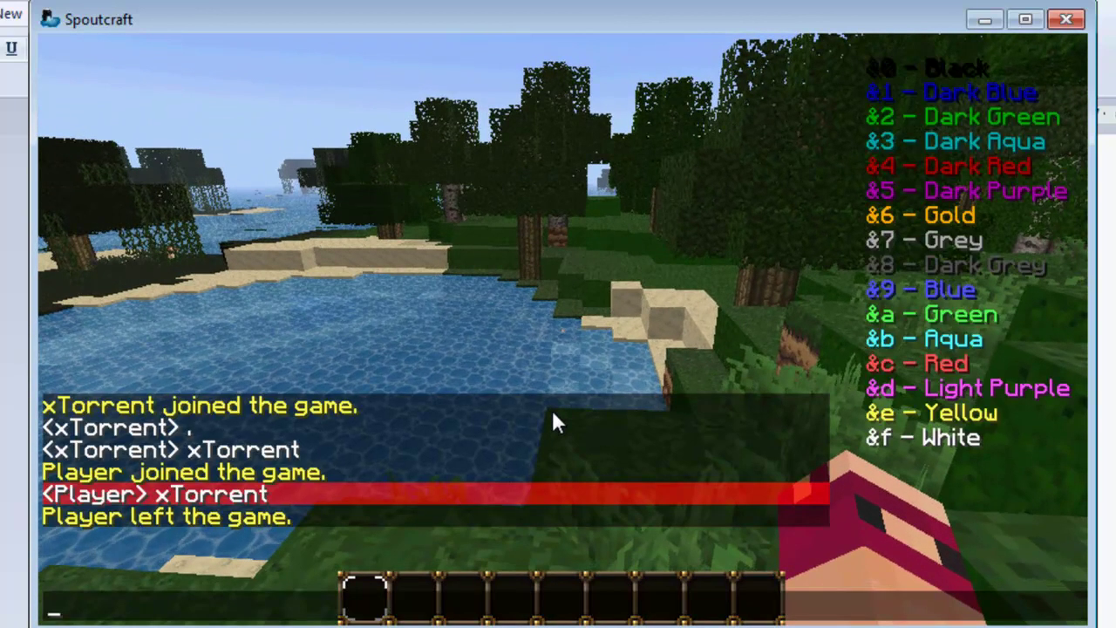
key(Escape)
Reopen the game settings and compare the restricted appearance options with the cheat entries in the Spout configuration file
key(Escape)
click(558, 392)
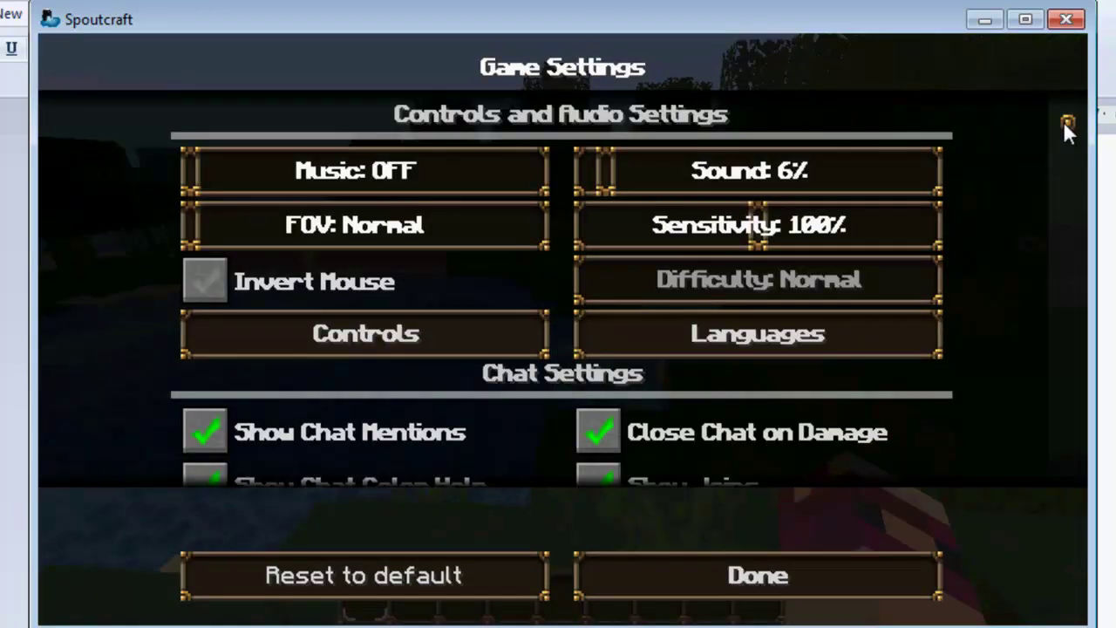
drag(1065, 122, 1031, 480)
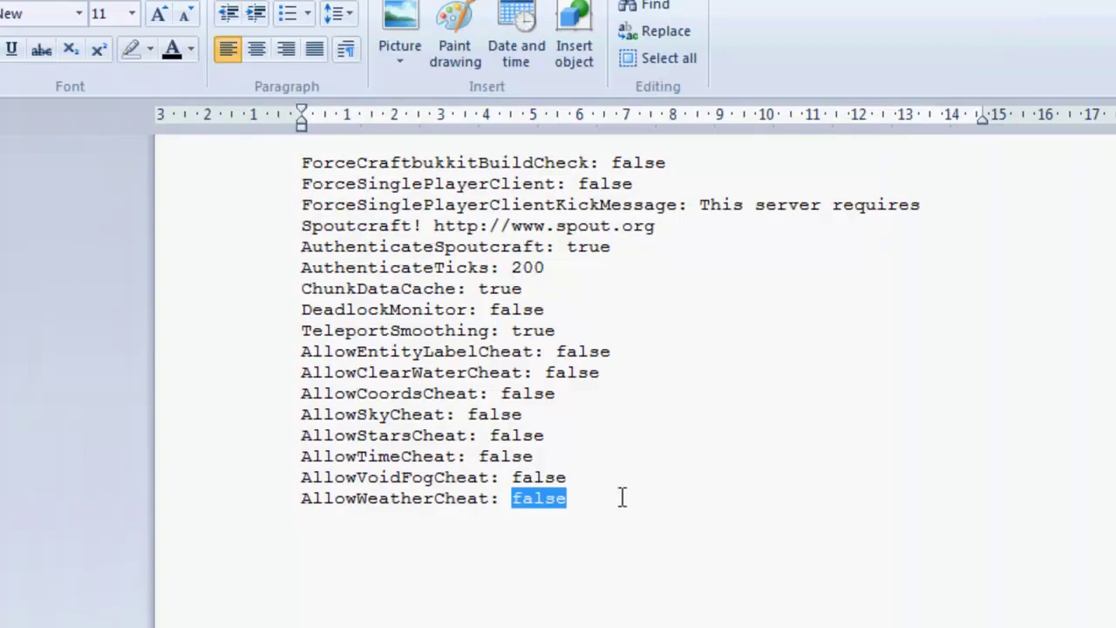
key(alt+Tab)
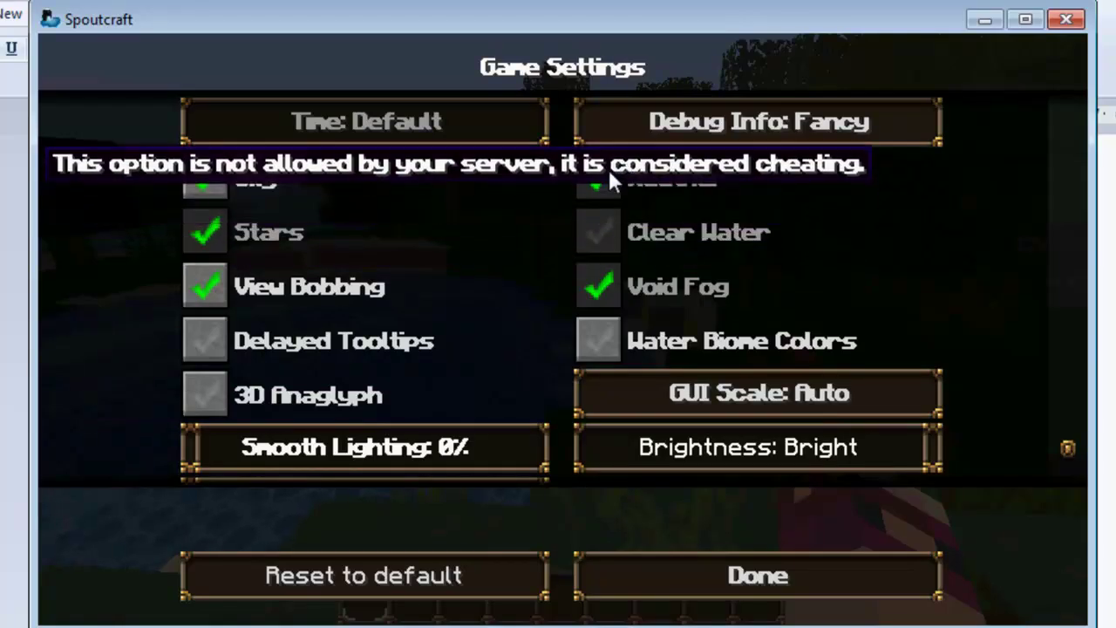
Set the GUI Scale to Normal, check the remaining appearance options, and close the game settings
drag(1067, 449, 1067, 485)
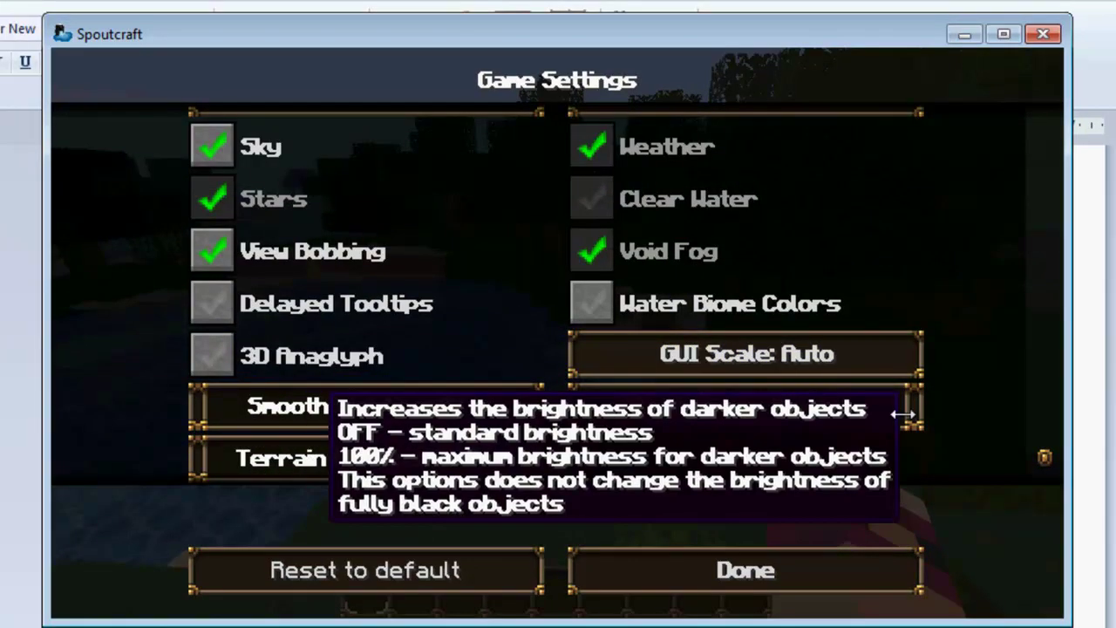
click(798, 356)
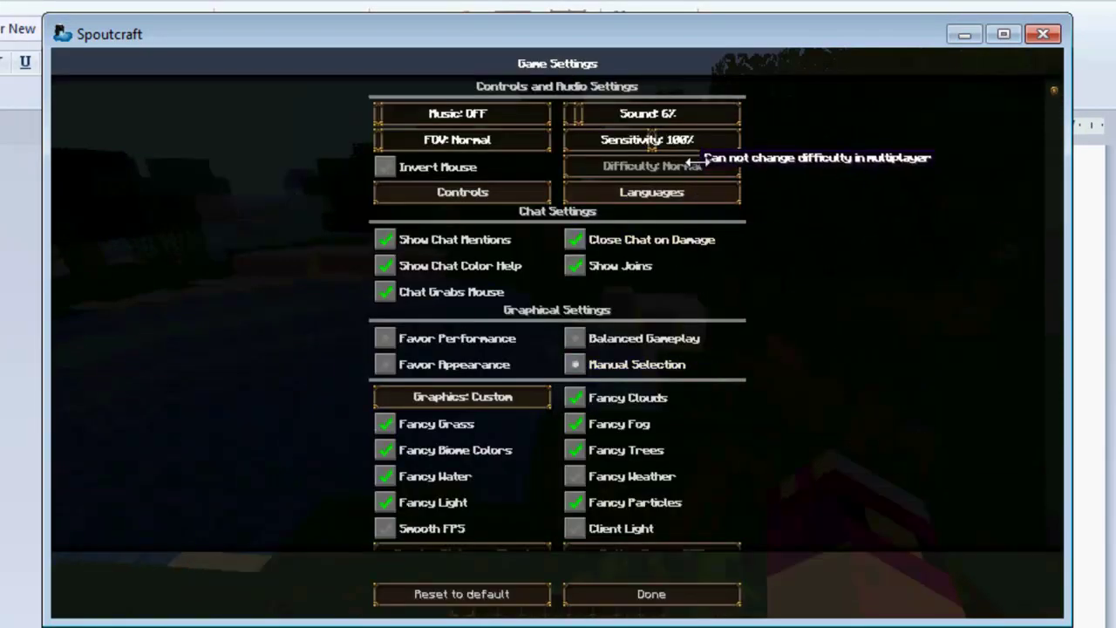
scroll(1045, 89, down, 5)
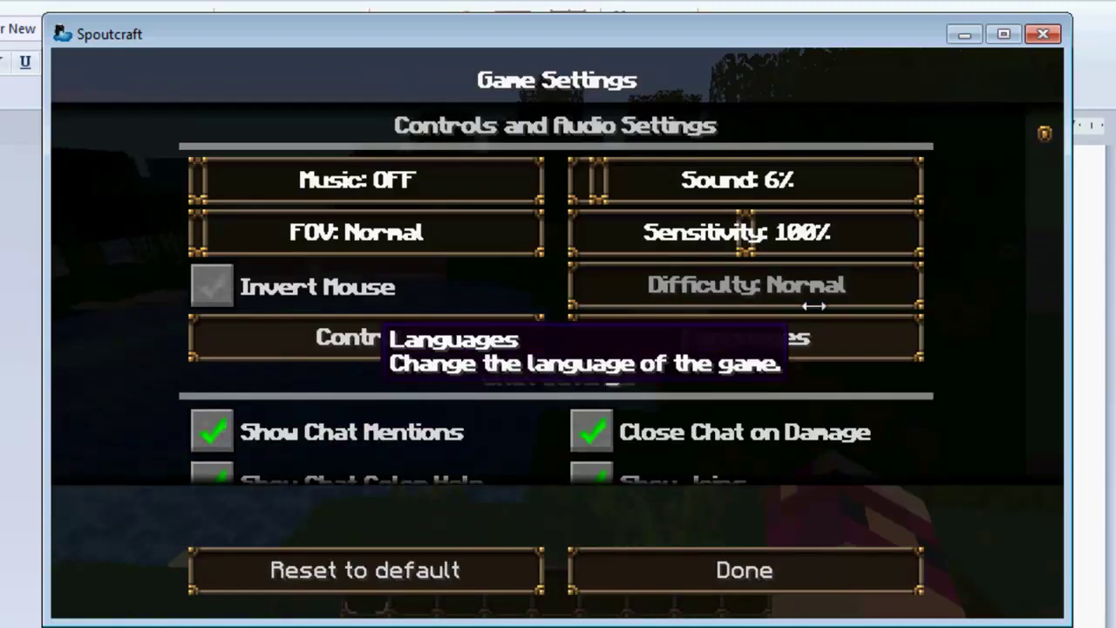
scroll(813, 305, down, 3)
scroll(1016, 467, down, 6)
scroll(1016, 471, down, 2)
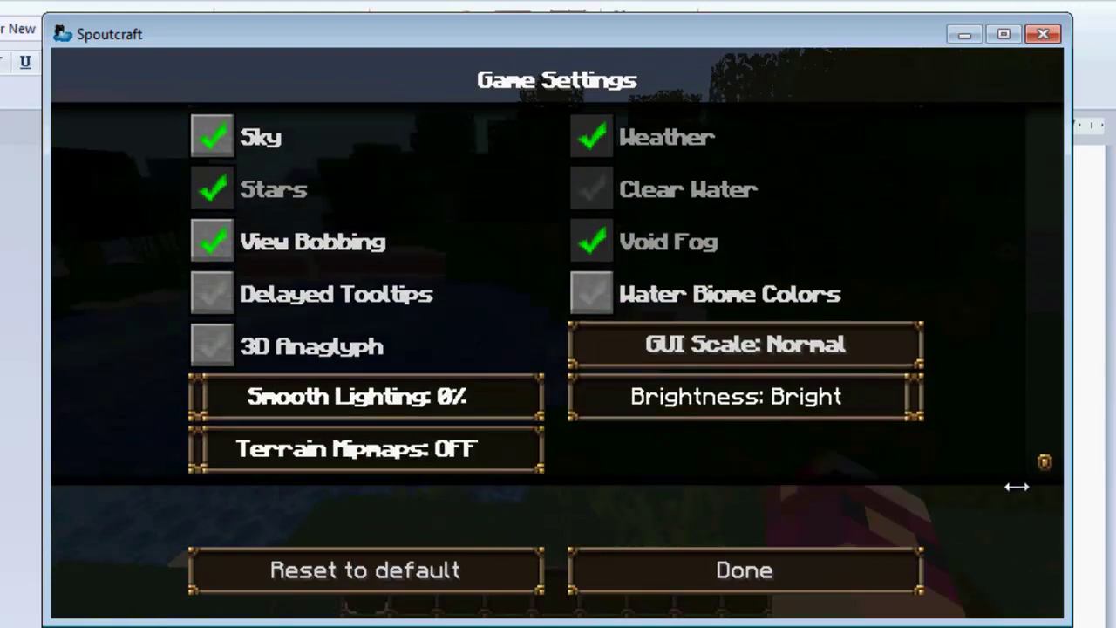
scroll(436, 444, down, 1)
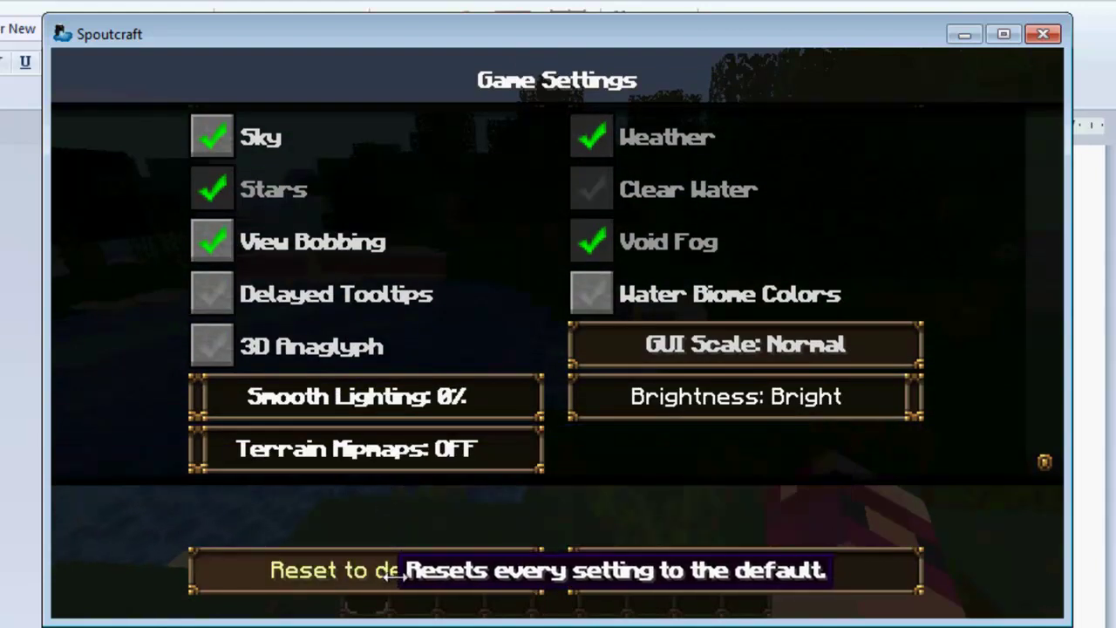
drag(1047, 463, 1036, 117)
click(747, 585)
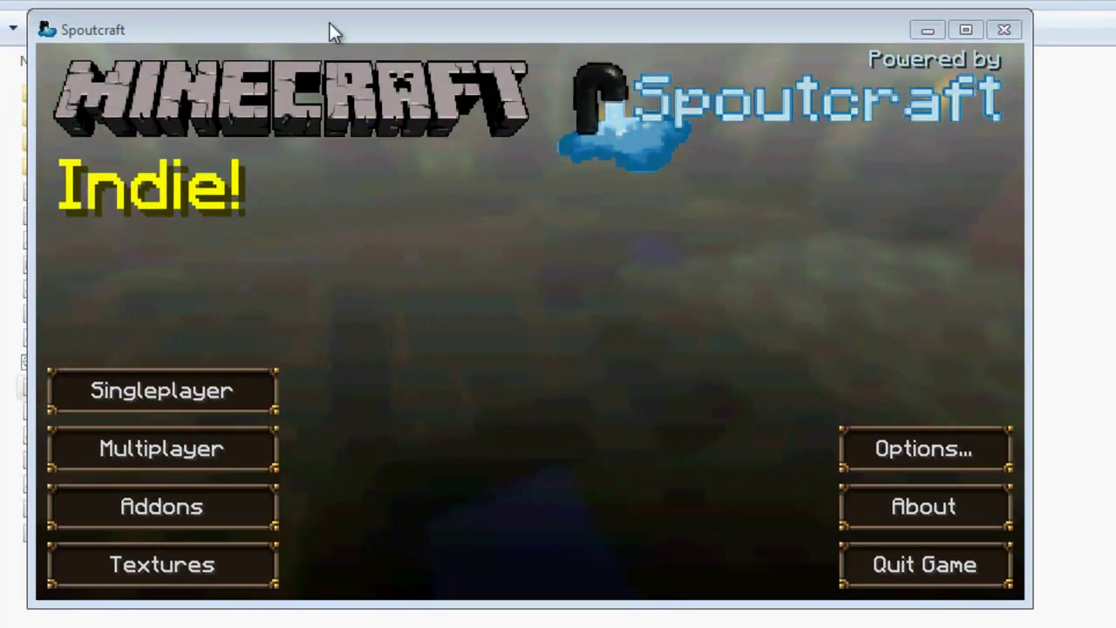
Move the Spoutcraft window aside, check the plugin files in the server's plugins folder, and return to Spoutcraft
drag(330, 24, 419, 54)
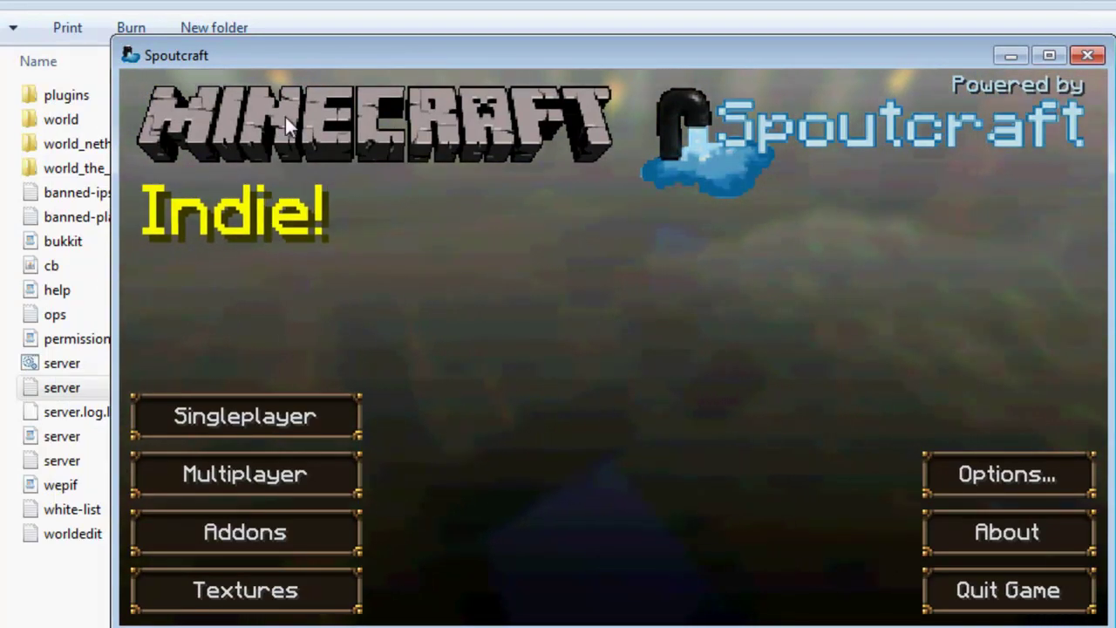
double_click(48, 93)
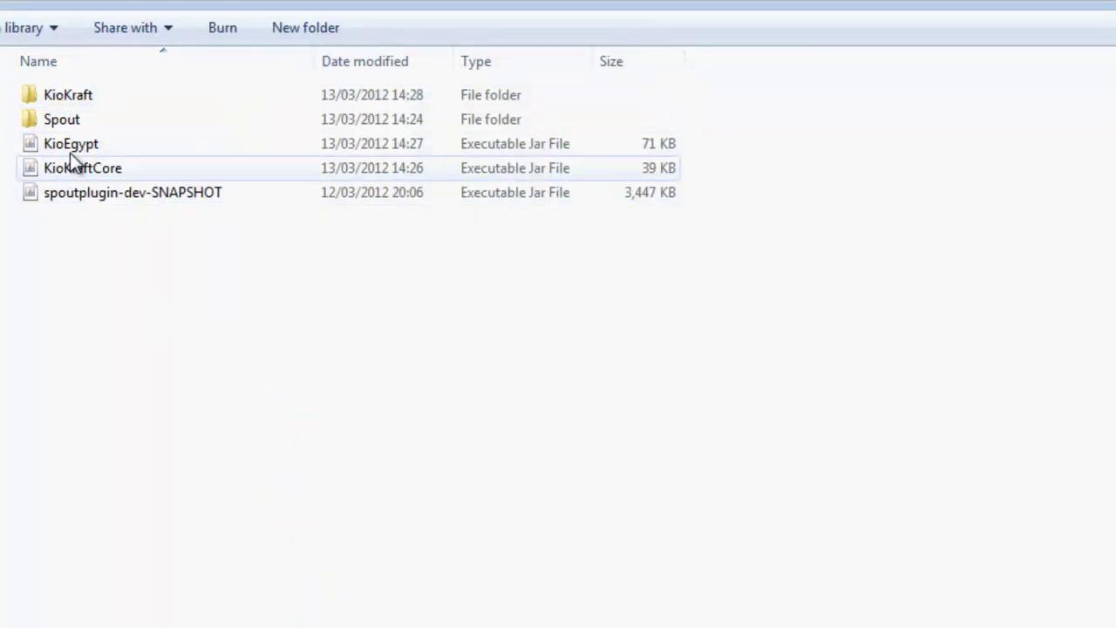
key(BackSpace)
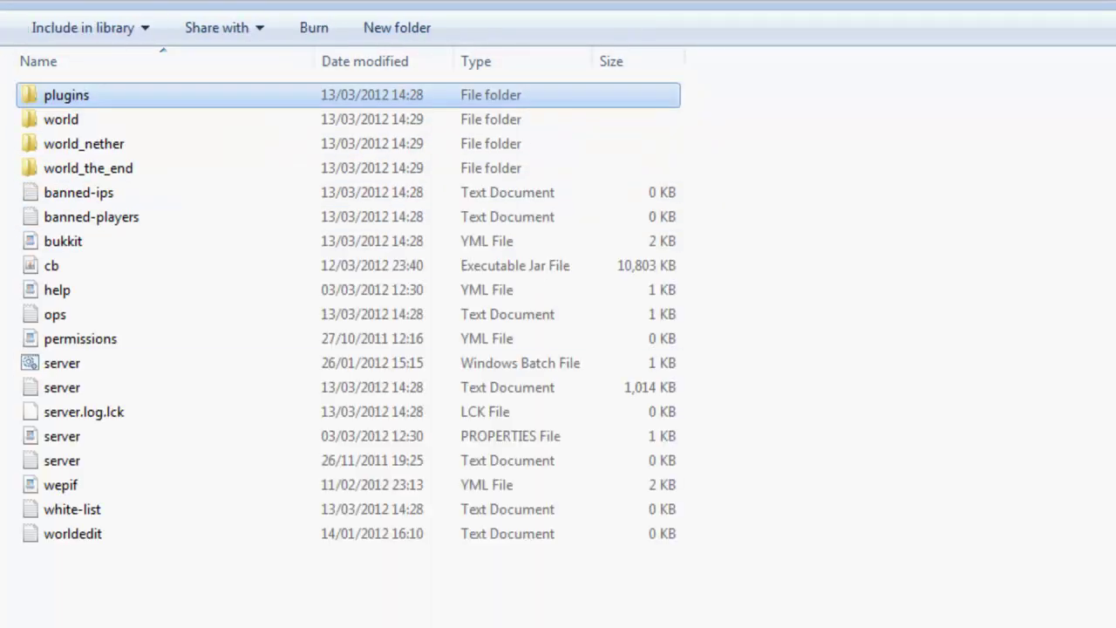
key(alt+Tab)
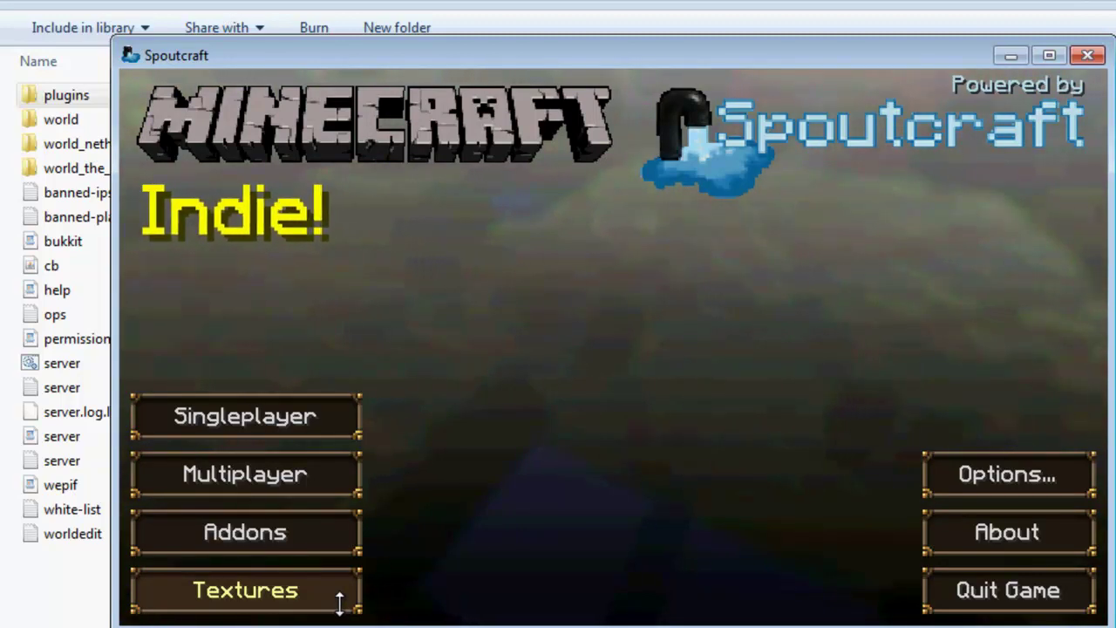
Start the Bukkit server again with the server batch file and switch back to Spoutcraft's main menu
double_click(57, 363)
key(alt+Tab)
key(Tab)
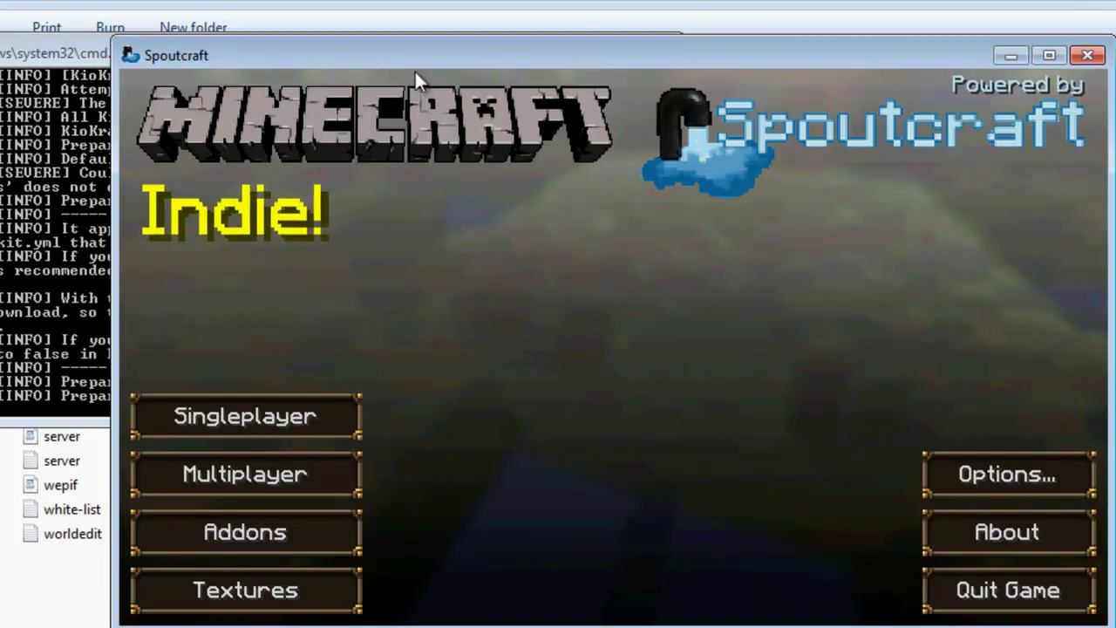
Reposition the Spoutcraft window and join the localhost server from the multiplayer favorites screen
drag(404, 55, 330, 23)
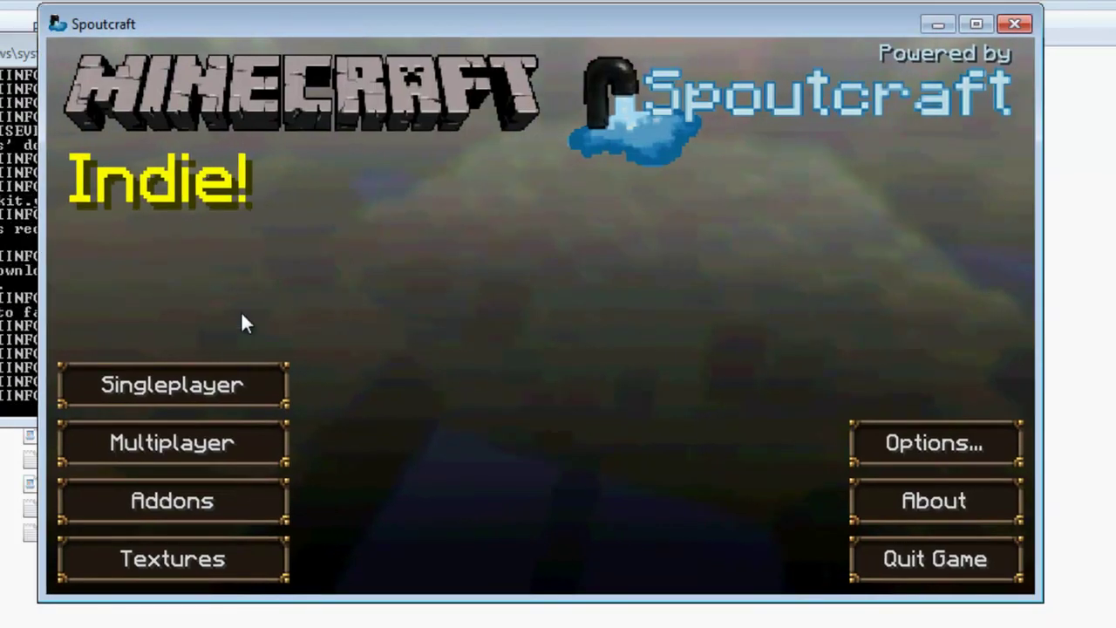
click(219, 449)
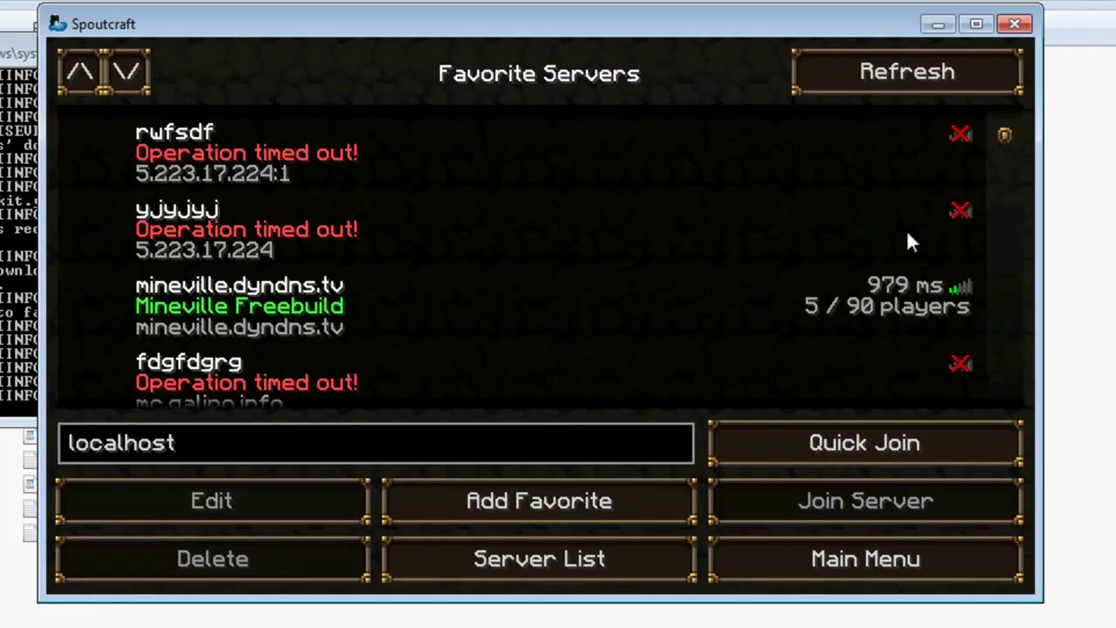
drag(1003, 173, 1012, 88)
click(859, 443)
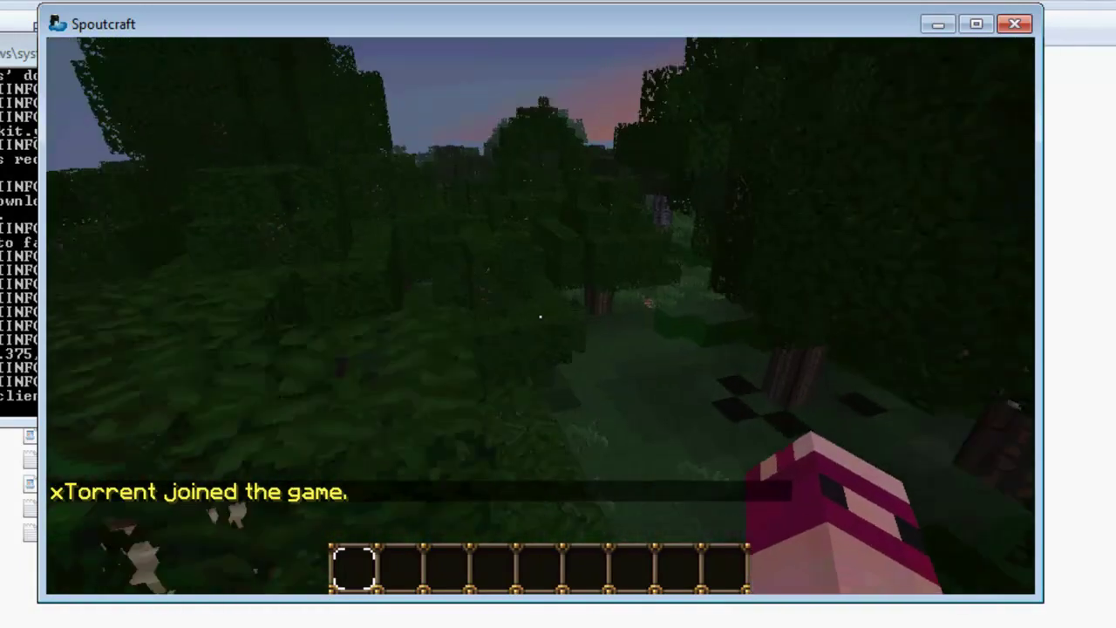
Fly up over the forest, hide the in-game HUD, and head across the snowy treetops toward the sun on the horizon
key(space)
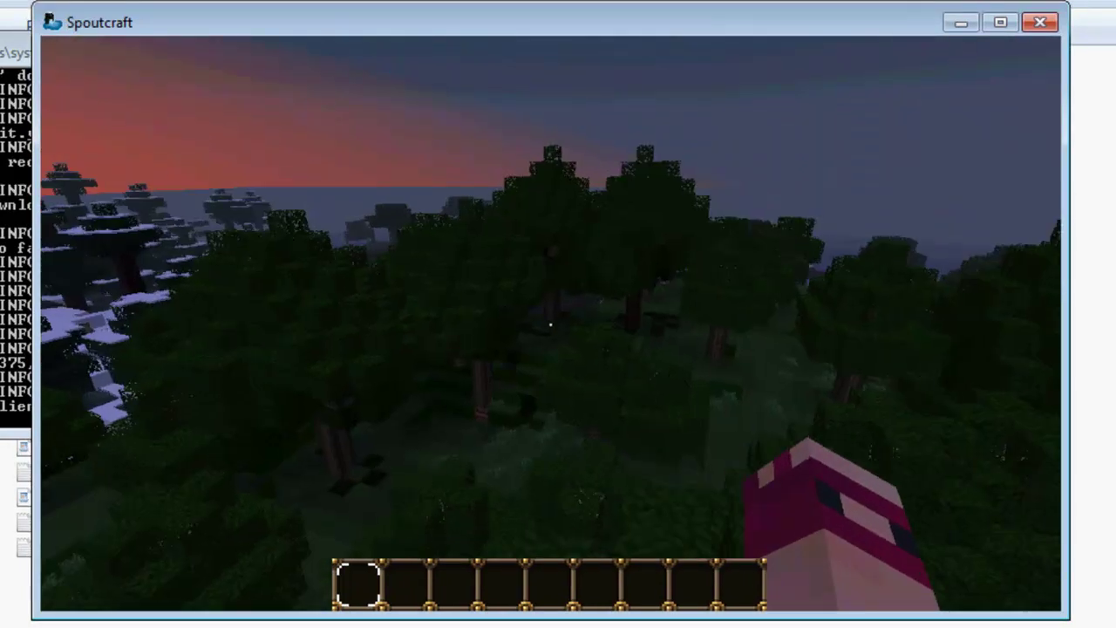
key(w)
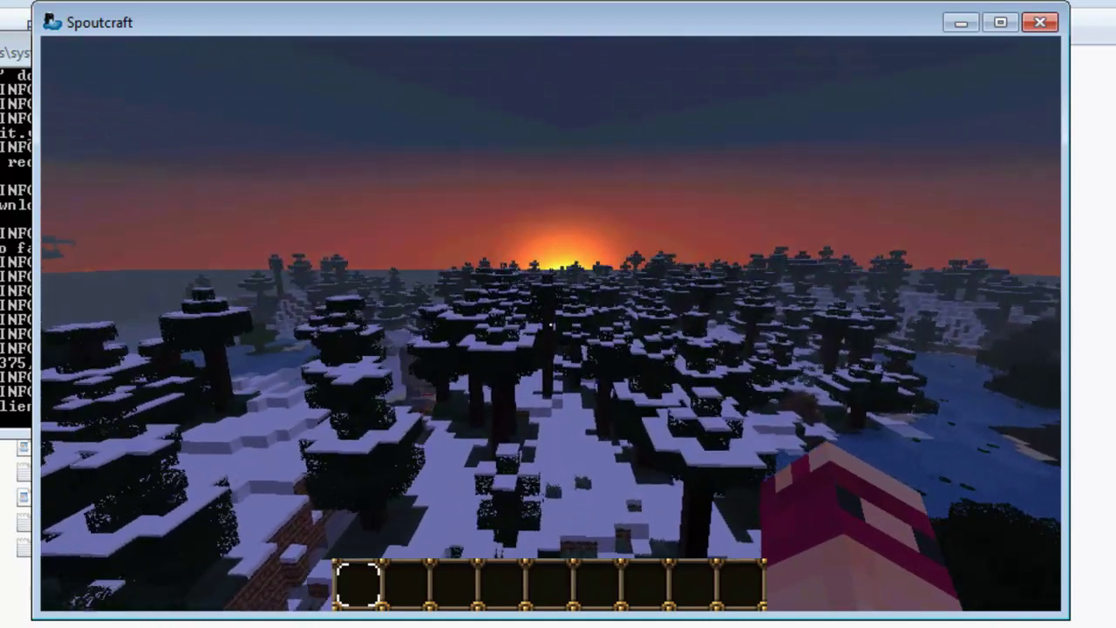
key(F1)
key(shift)
key(w)
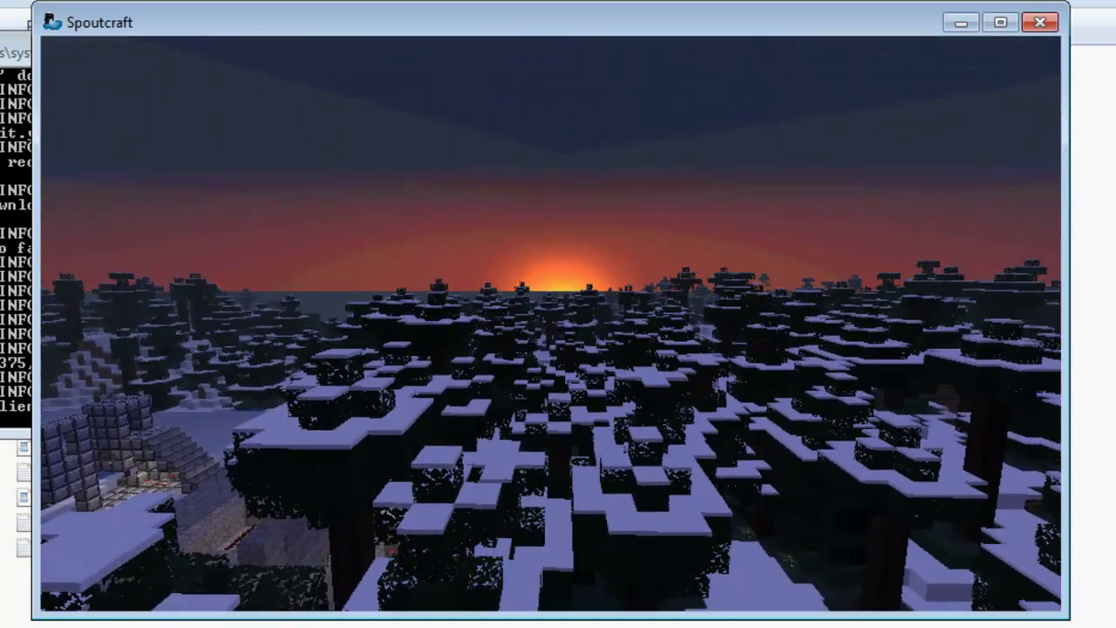